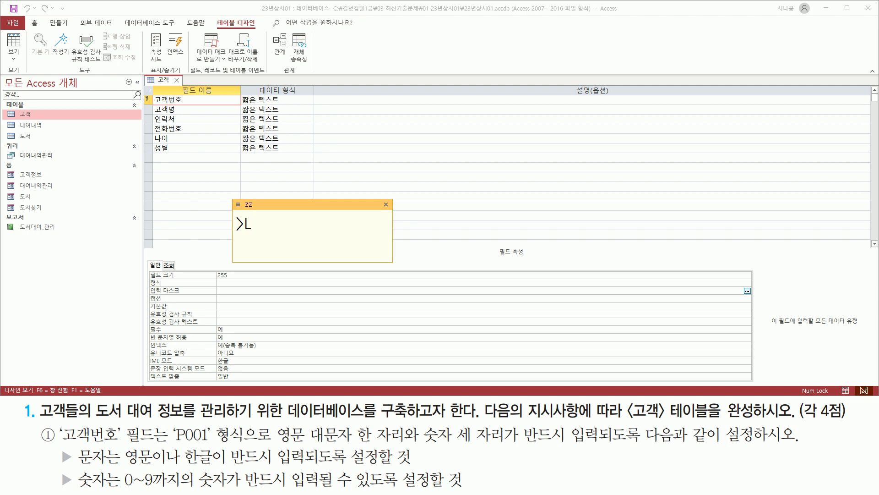
Step: Complete the mask >L000 in the note and enter it as the 고객번호 field's input mask
key(BackSpace)
key(Hangul)
text(L0)
drag(291, 226, 172, 217)
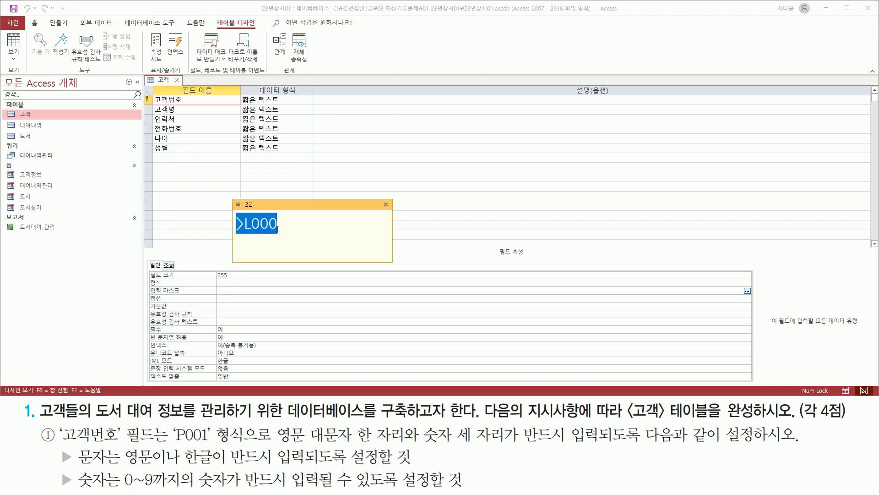
click(278, 229)
drag(147, 296, 273, 296)
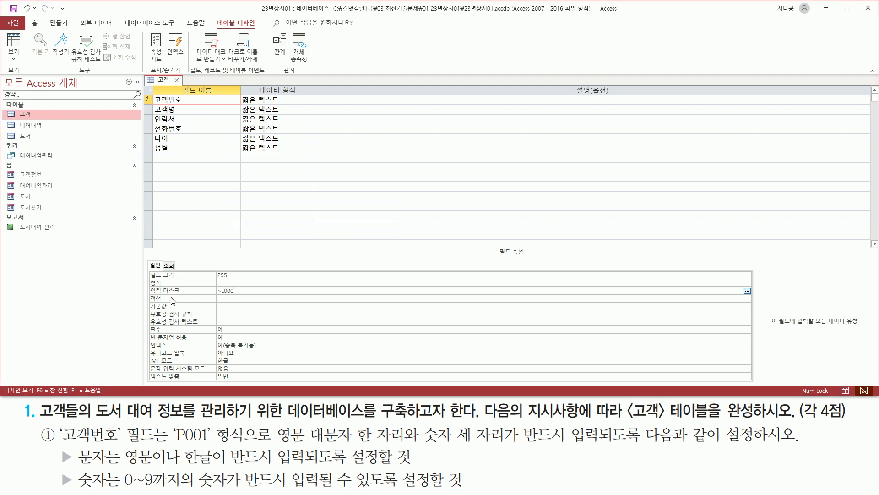
mouse_move(148, 295)
mouse_down()
mouse_move(243, 296)
mouse_move(243, 284)
mouse_up()
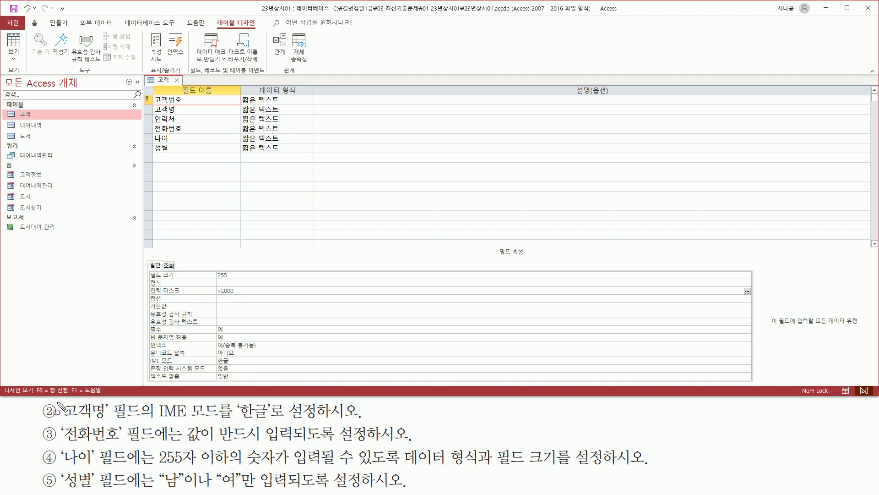
Step: Set the 고객명 field's IME mode to 한글
drag(58, 402, 145, 417)
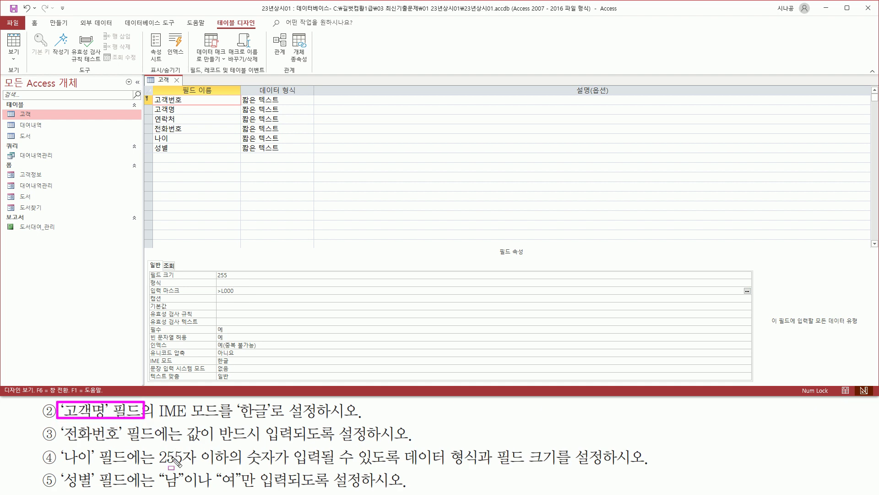
drag(151, 105, 180, 116)
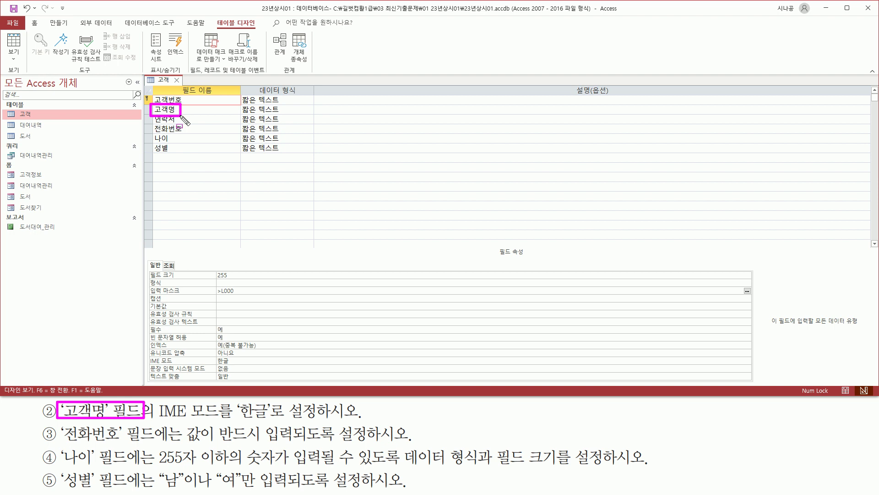
key(Escape)
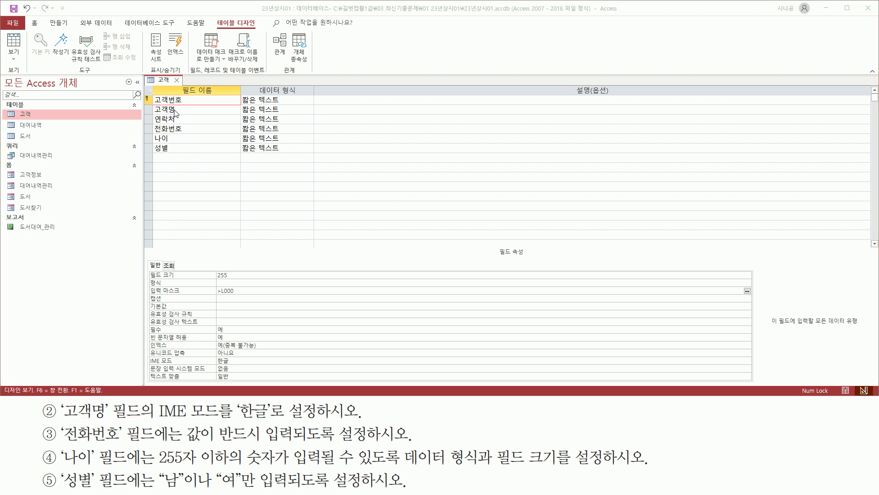
click(180, 110)
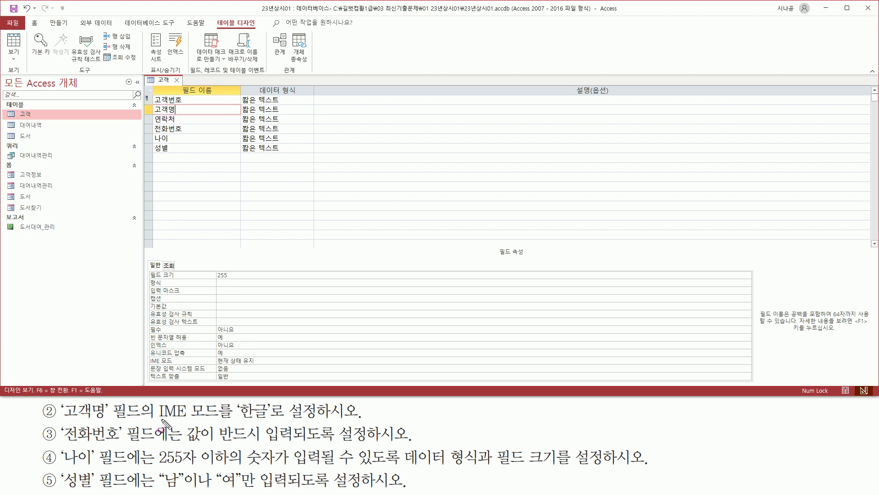
drag(156, 418, 222, 418)
drag(146, 354, 278, 370)
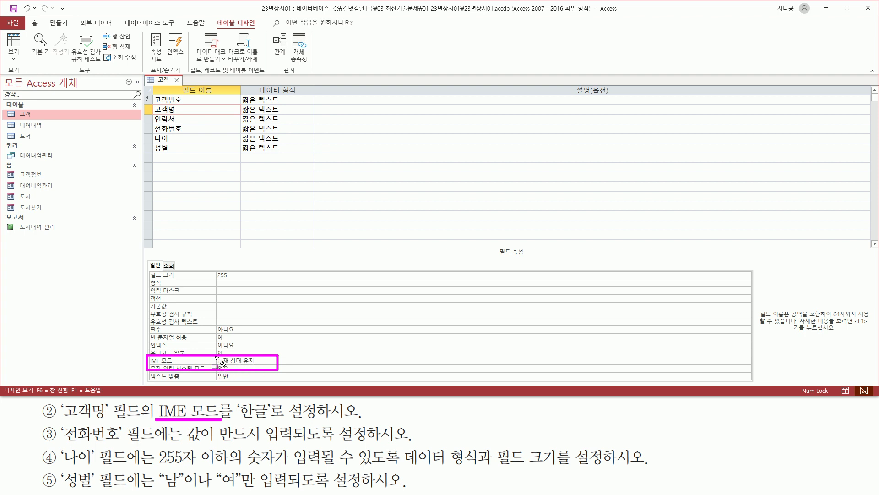
mouse_move(236, 401)
mouse_down()
mouse_move(249, 424)
mouse_move(278, 424)
mouse_up()
key(Escape)
click(257, 361)
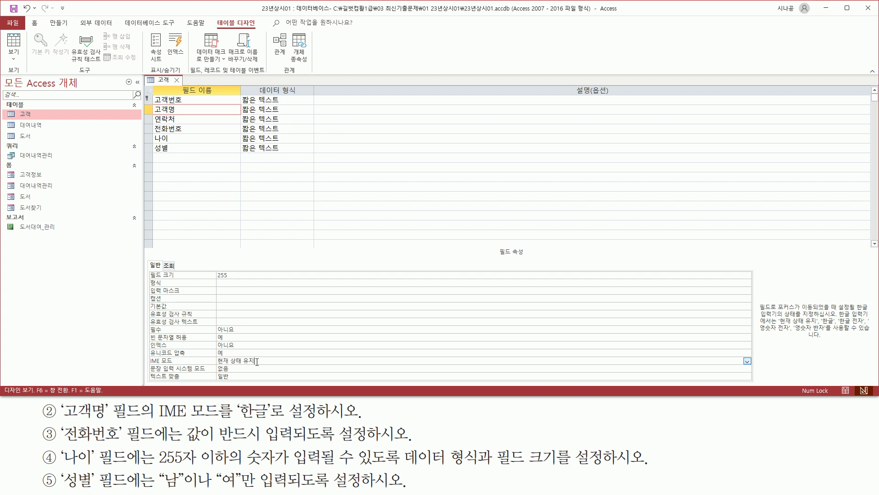
key(ctrl+2)
drag(147, 365, 760, 367)
key(Escape)
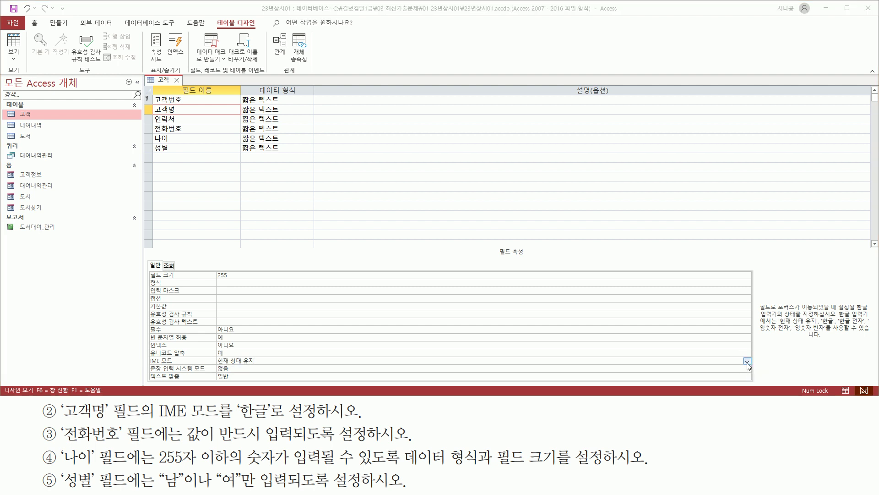
click(747, 362)
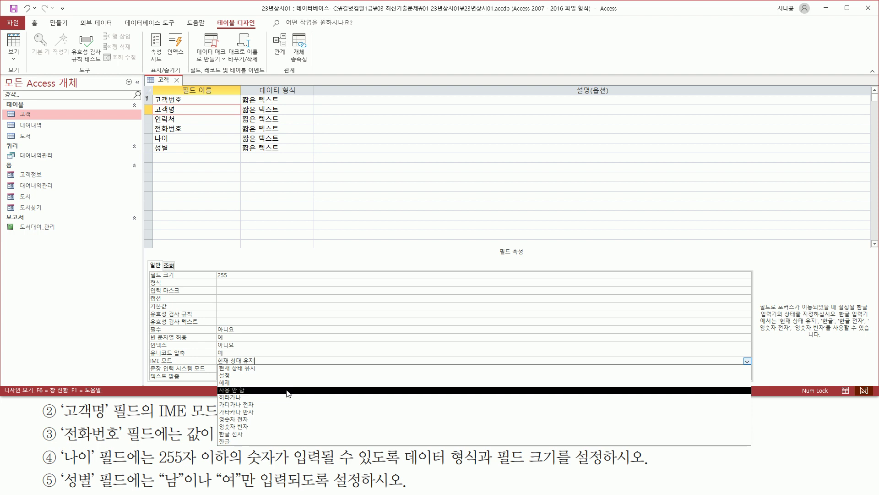
click(241, 441)
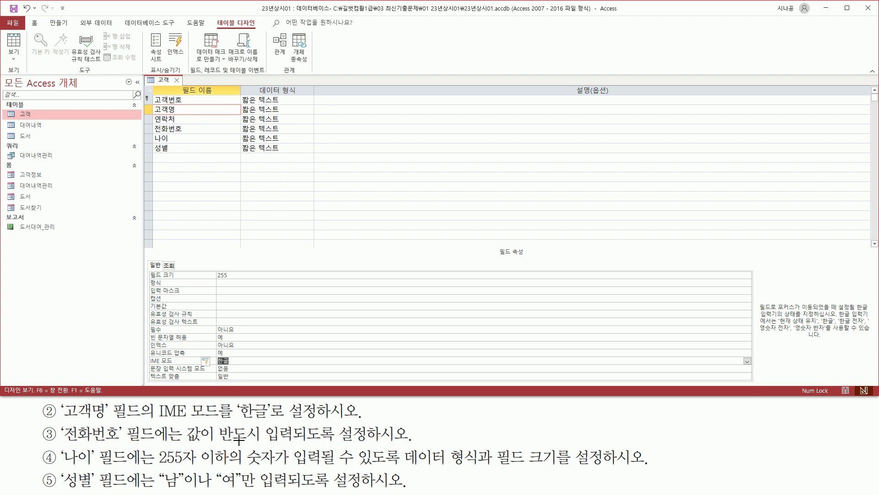
mouse_move(151, 366)
mouse_down()
mouse_move(255, 364)
mouse_move(254, 354)
mouse_up()
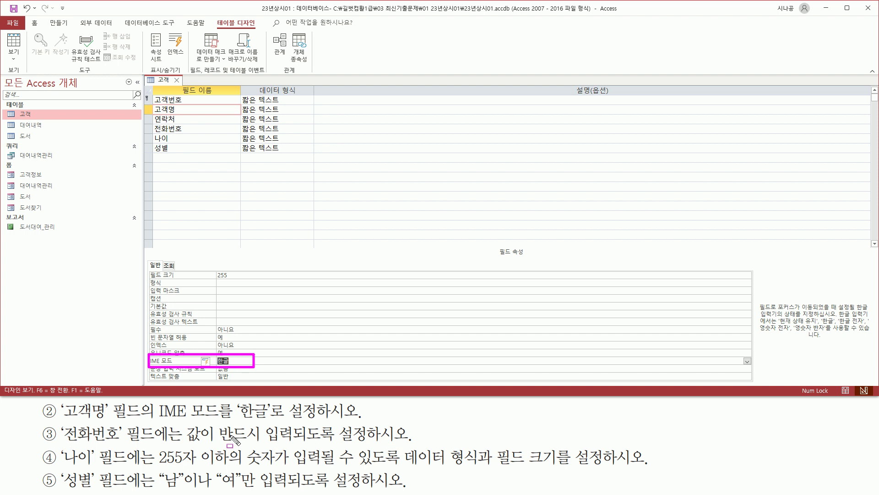
key(Escape)
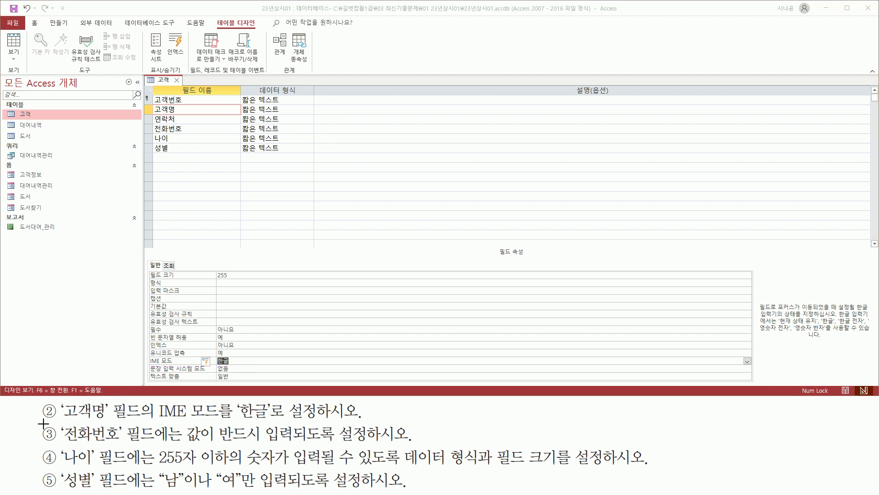
Step: Make the 전화번호 field mandatory by setting its 필수 property to 예
drag(60, 423, 121, 443)
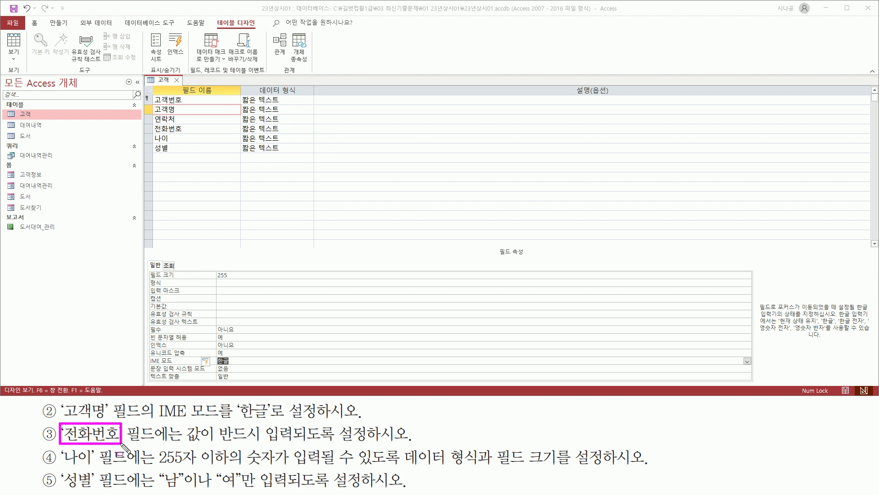
drag(153, 123, 188, 135)
key(Escape)
click(189, 129)
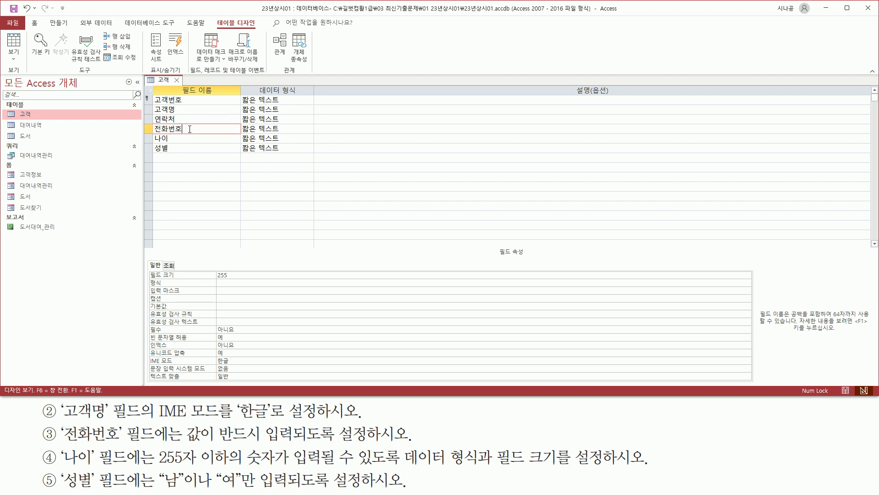
mouse_move(154, 135)
mouse_down()
mouse_move(193, 134)
mouse_move(196, 124)
mouse_up()
mouse_move(60, 442)
mouse_down()
mouse_move(181, 442)
mouse_move(189, 426)
mouse_move(255, 442)
mouse_move(421, 443)
mouse_up()
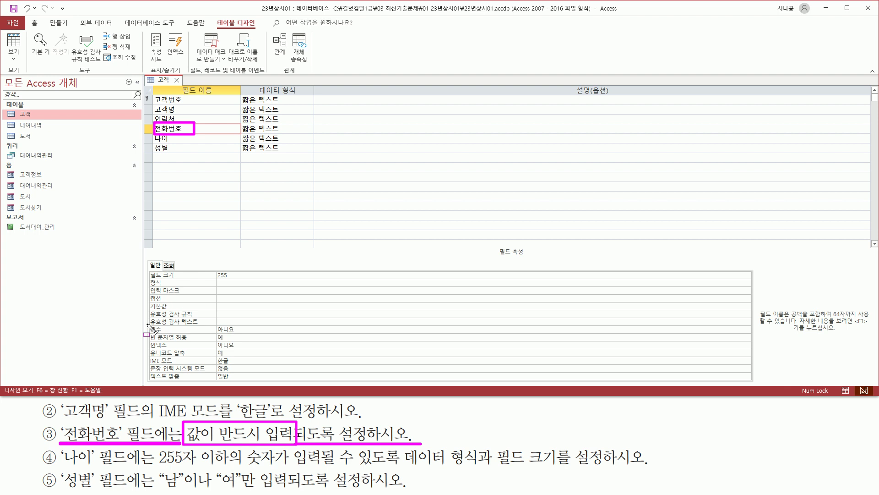
drag(147, 324, 289, 336)
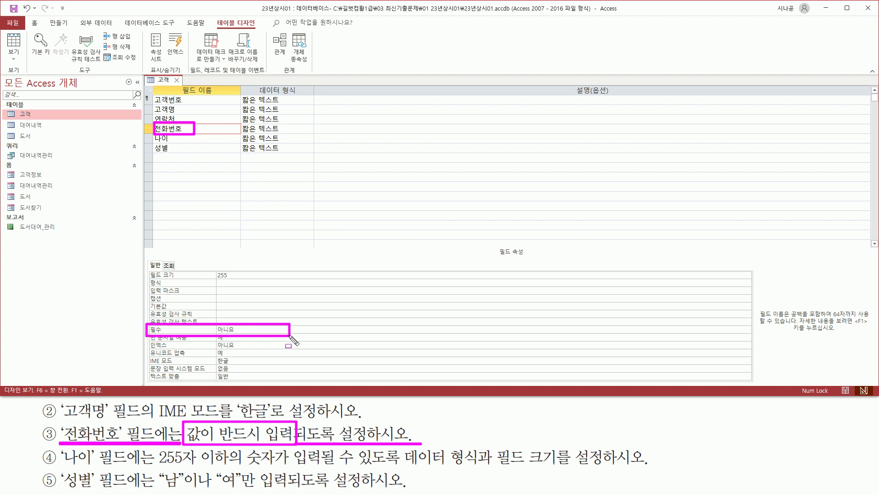
key(Escape)
click(244, 329)
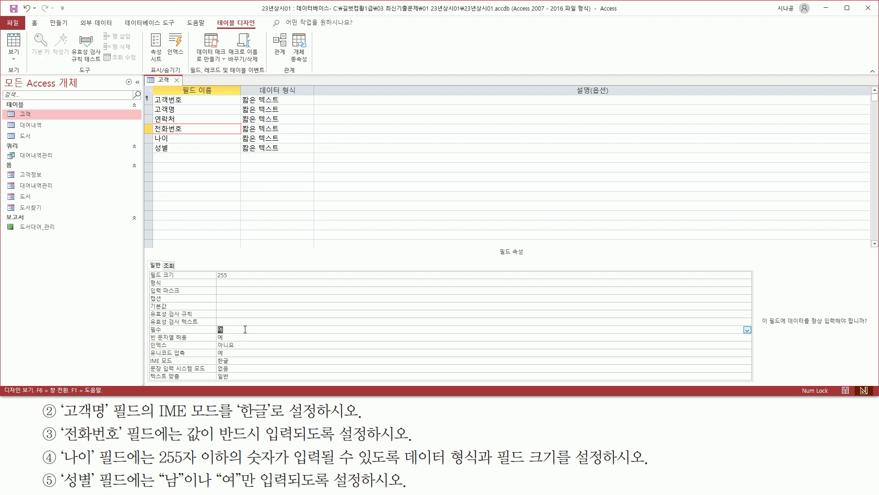
mouse_move(149, 335)
mouse_down()
mouse_move(238, 335)
mouse_move(238, 325)
mouse_up()
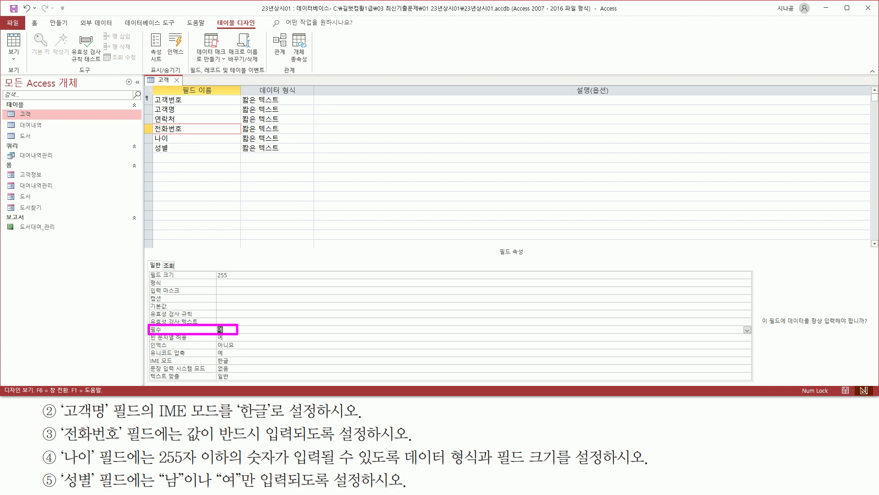
key(ctrl+shift+d)
Step: Change the 나이 field's data type to 숫자
mouse_move(58, 445)
mouse_down()
mouse_move(89, 465)
mouse_move(133, 467)
mouse_up()
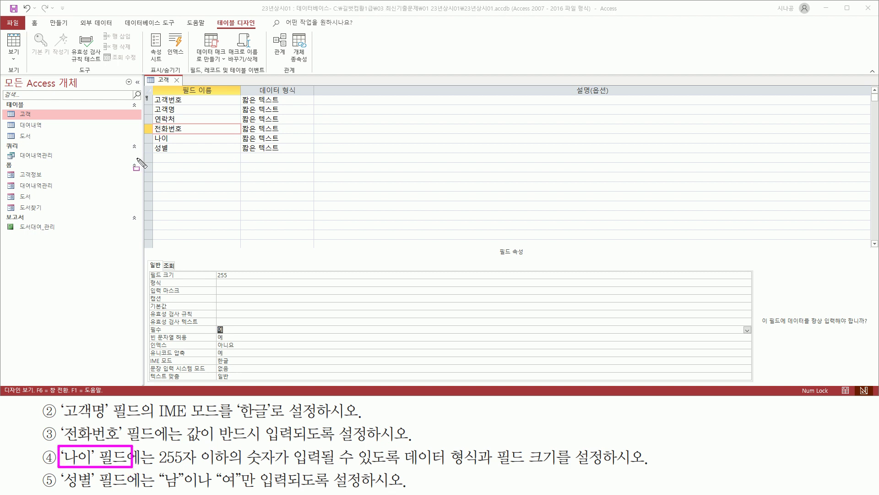
drag(151, 132, 182, 144)
key(Escape)
click(180, 139)
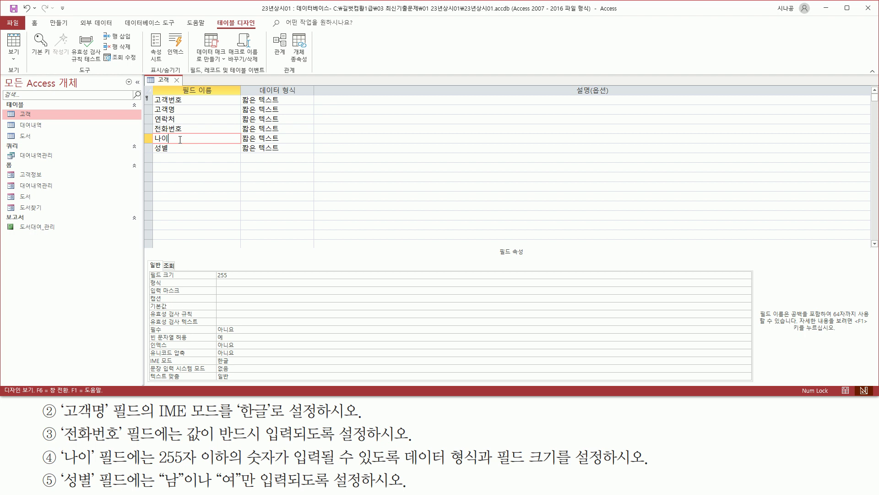
drag(155, 467, 229, 468)
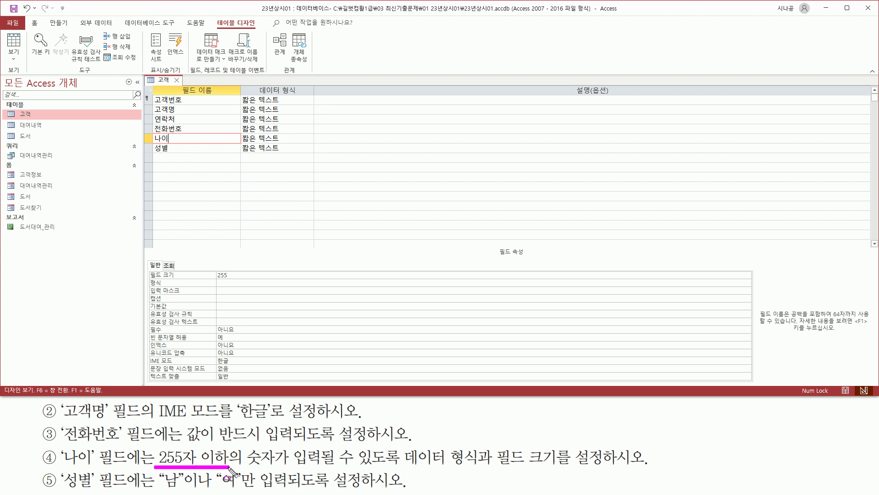
mouse_move(248, 445)
mouse_down()
mouse_move(280, 469)
mouse_move(556, 468)
mouse_up()
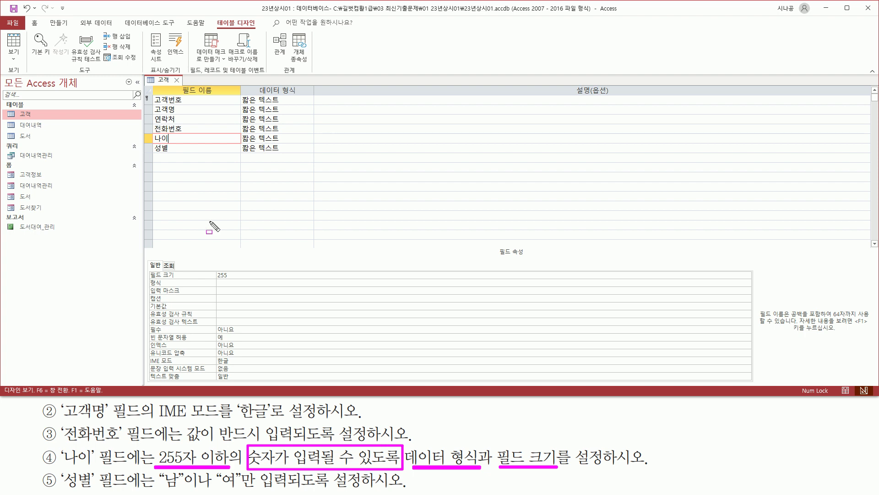
drag(241, 143, 285, 143)
click(294, 139)
click(309, 138)
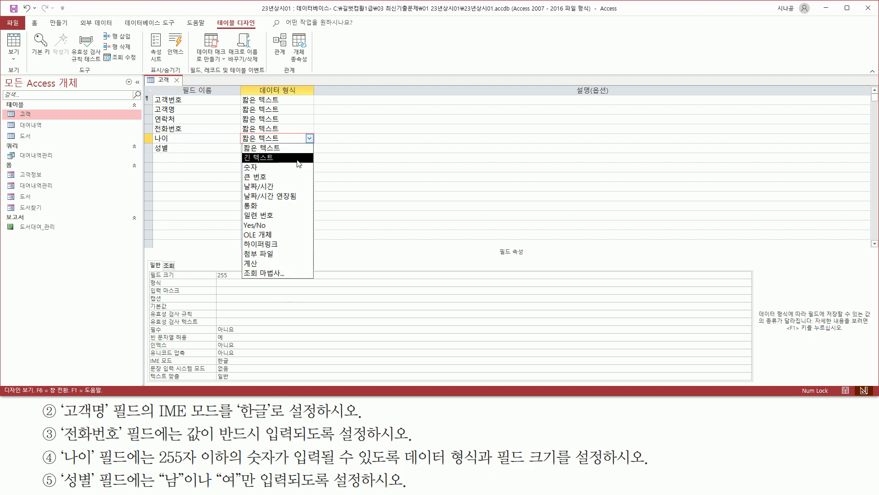
click(295, 167)
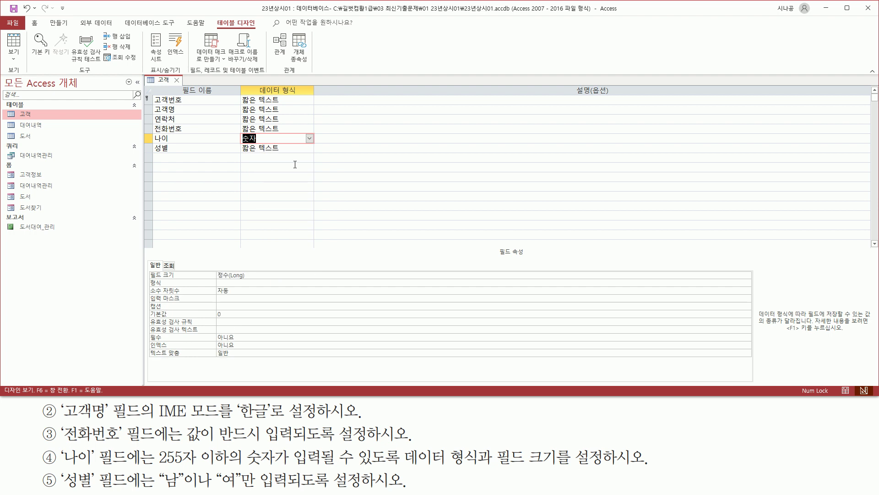
drag(154, 144, 305, 144)
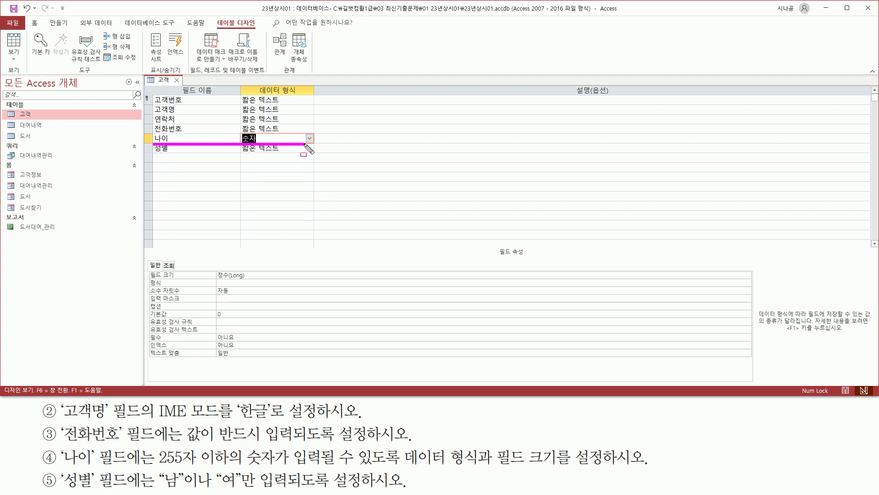
Step: Consult the number field size table in the presentation and set the 나이 field's size to 바이트
mouse_move(154, 447)
mouse_down()
mouse_move(204, 468)
mouse_move(275, 470)
mouse_up()
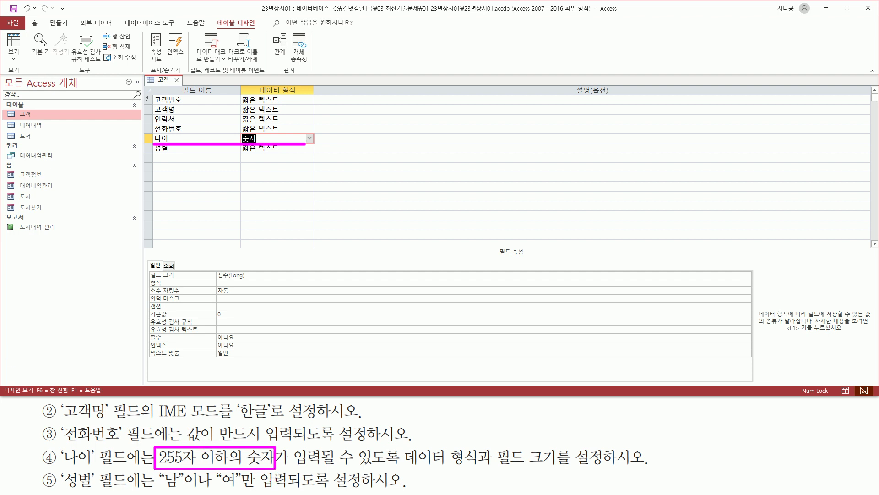
drag(152, 132, 176, 145)
drag(148, 269, 266, 281)
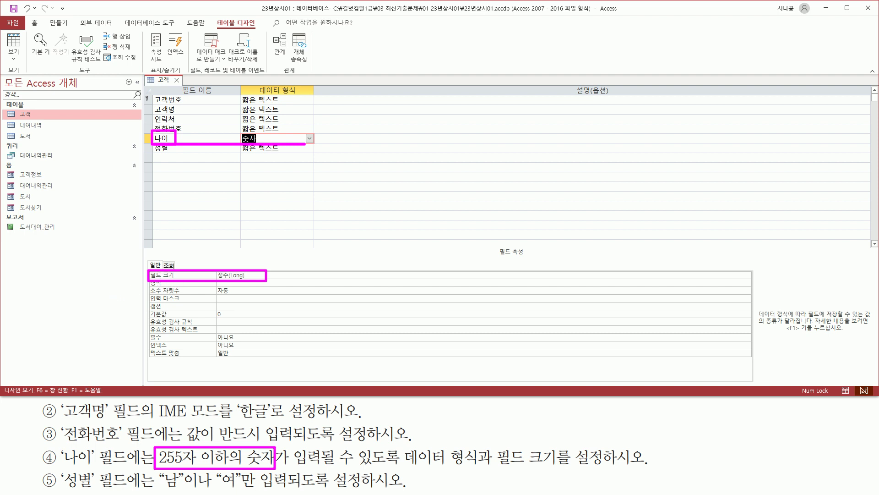
key(Escape)
key(alt+Tab)
key(ctrl+shift+d)
mouse_move(181, 214)
mouse_down()
mouse_move(245, 246)
mouse_move(284, 312)
mouse_move(285, 382)
mouse_up()
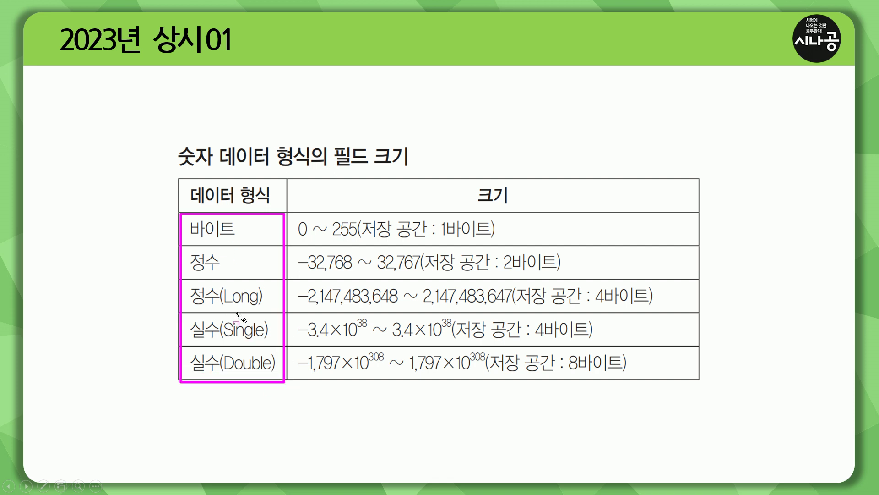
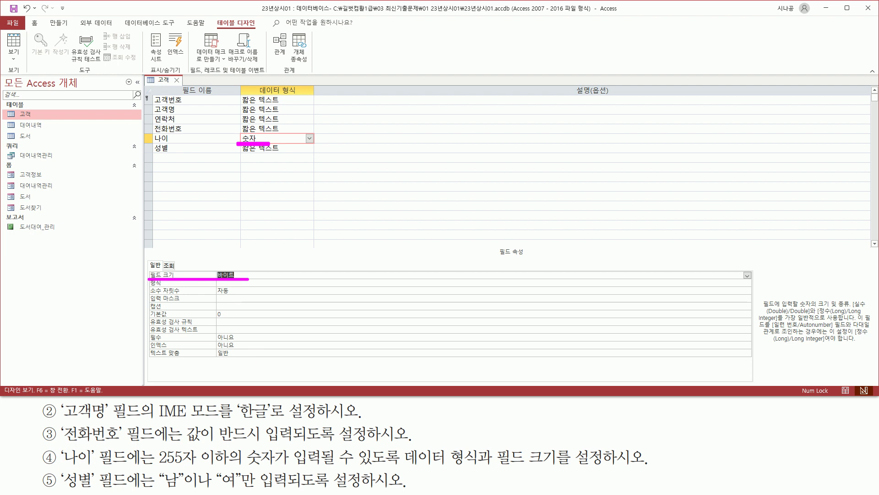
key(e)
Step: Select the 성별 field in the 고객 table design and go to its 유효성 검사 규칙 property
drag(60, 469, 129, 488)
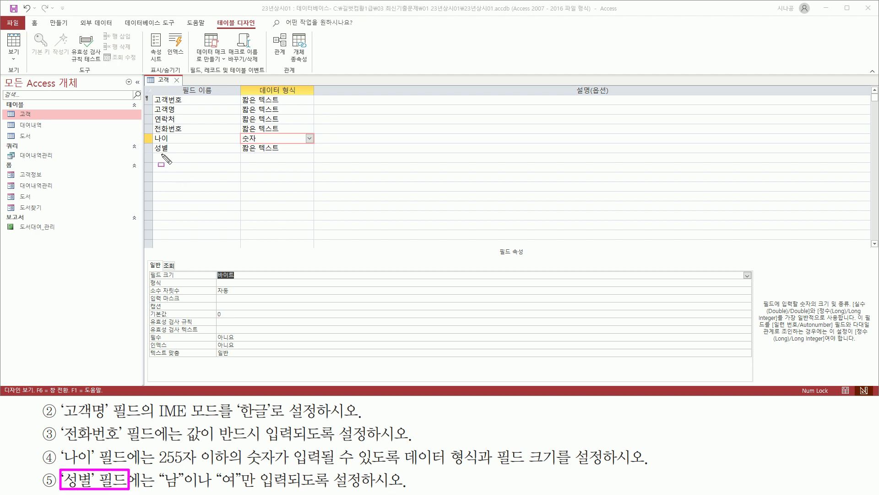
drag(152, 144, 192, 155)
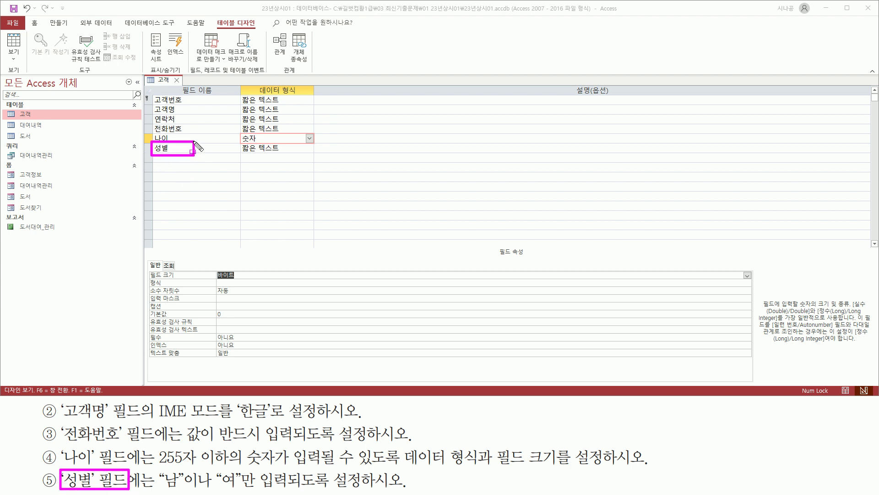
mouse_move(155, 468)
mouse_down()
mouse_move(192, 488)
mouse_move(249, 491)
mouse_move(257, 468)
mouse_move(256, 489)
mouse_move(365, 491)
mouse_up()
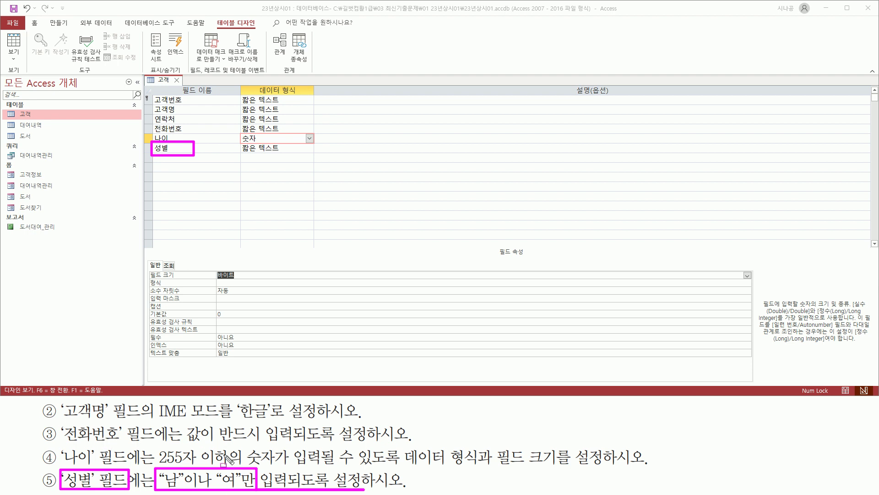
key(Escape)
click(175, 149)
key(ctrl+2)
drag(149, 142, 184, 154)
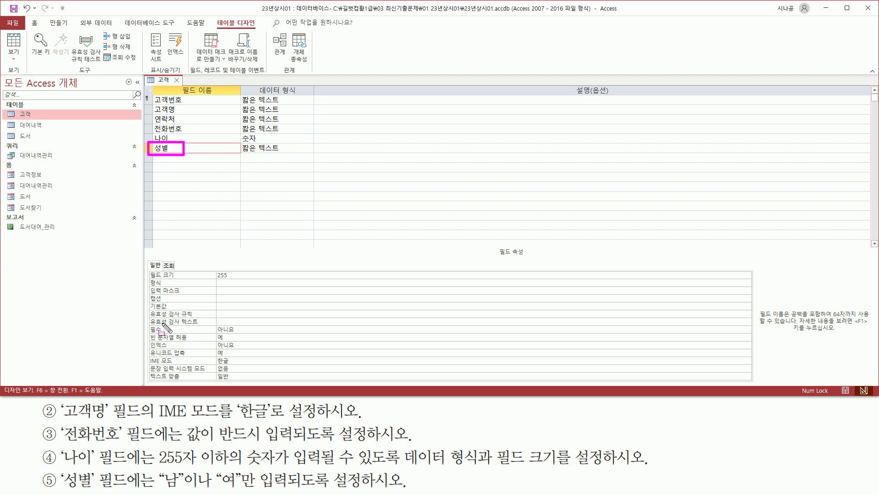
drag(147, 308, 270, 319)
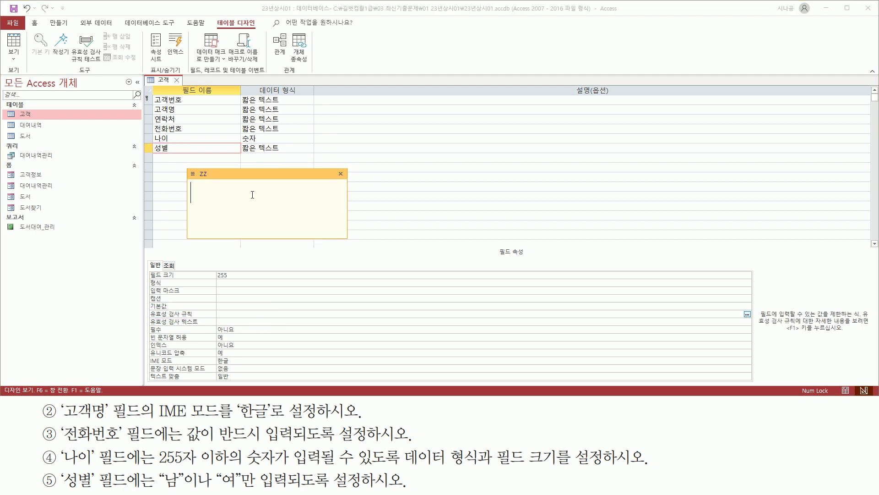
Step: Write the two equivalent rules in("남", "여") and "남" or "여" on separate lines of the note
text(in("남여)
key(BackSpace)
text(", "여"))
key(Return)
text("ㄴㅏㅁ""ㅇㅕ")
key(Left)
key(Left)
key(Left)
text(or)
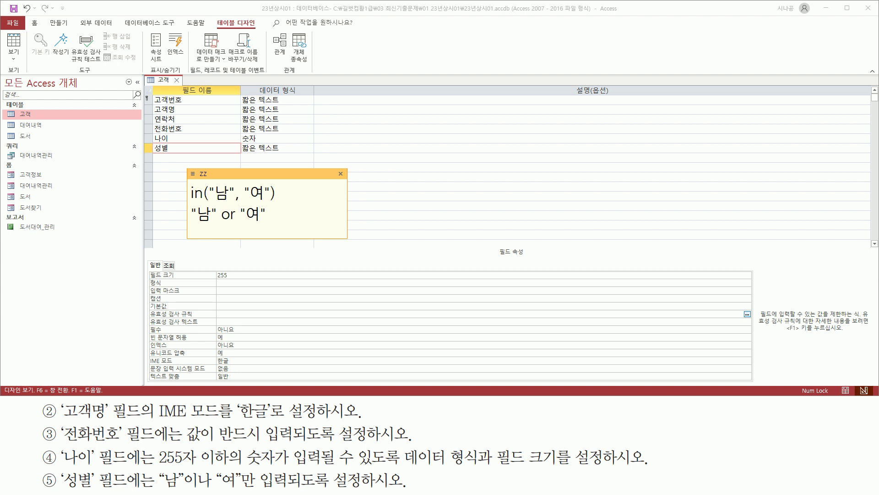
Step: Copy in("남", "여") from the note into the 성별 field's 유효성 검사 규칙 property
key(End)
key(shift+Home)
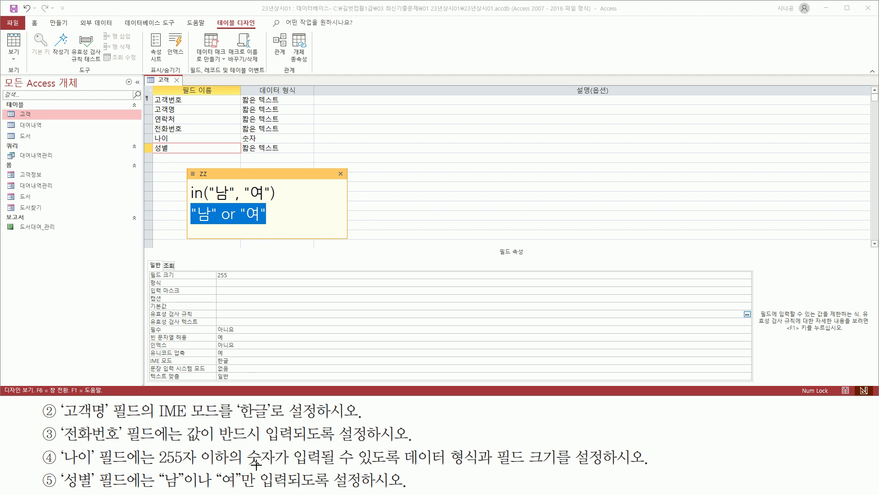
click(269, 205)
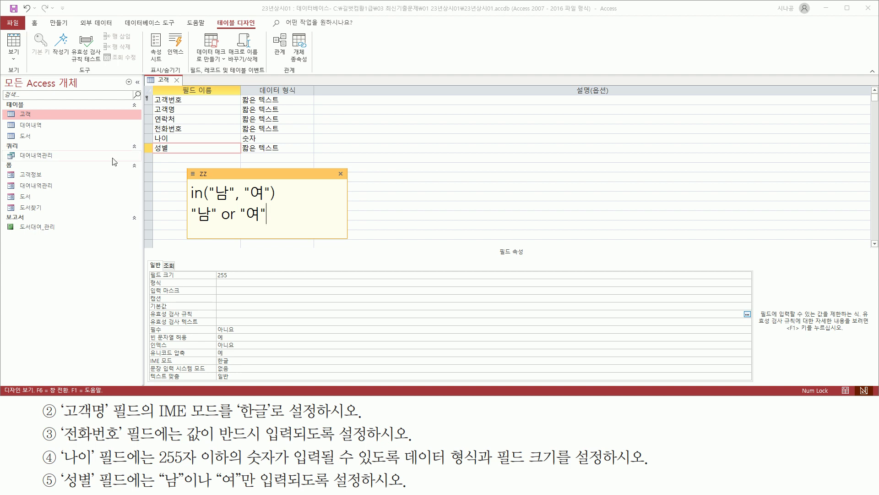
drag(288, 191, 100, 191)
key(ctrl+c)
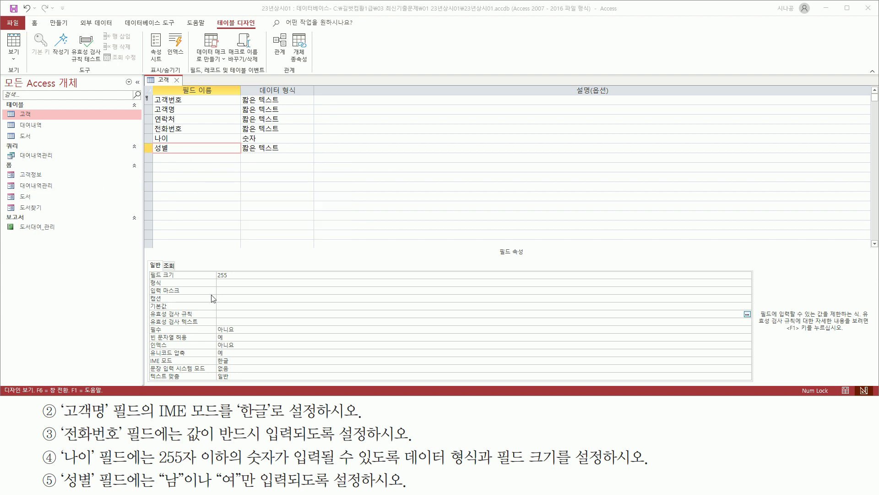
click(232, 313)
key(ctrl+v)
drag(212, 319, 253, 319)
drag(148, 319, 196, 319)
key(Escape)
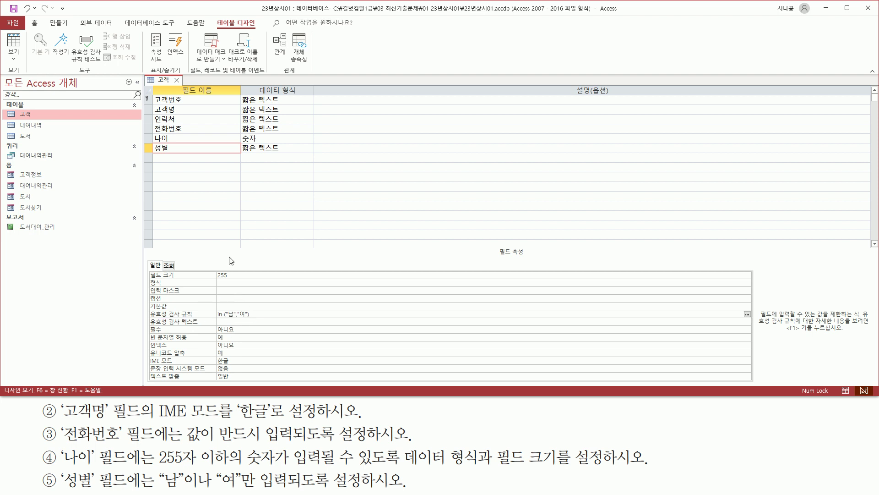
Step: Save the 고객 table while switching to datasheet view, accepting possible data loss from the smaller field size
key(ctrl+s)
right_click(166, 82)
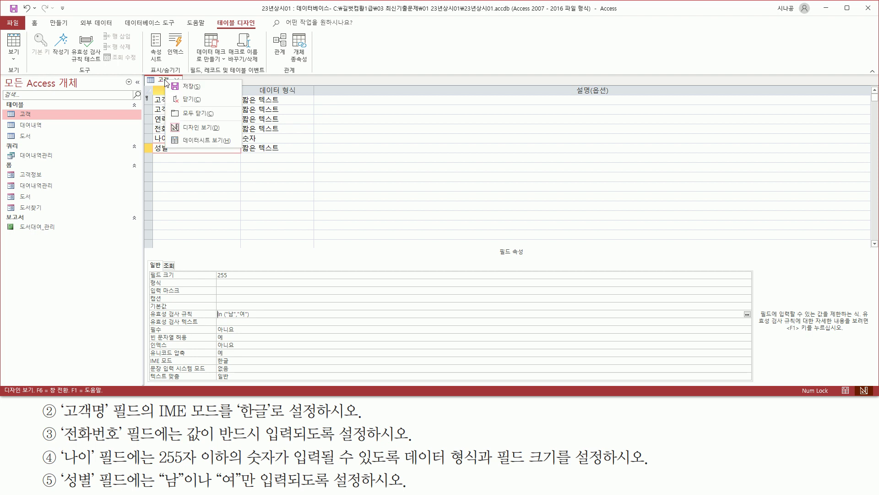
click(191, 140)
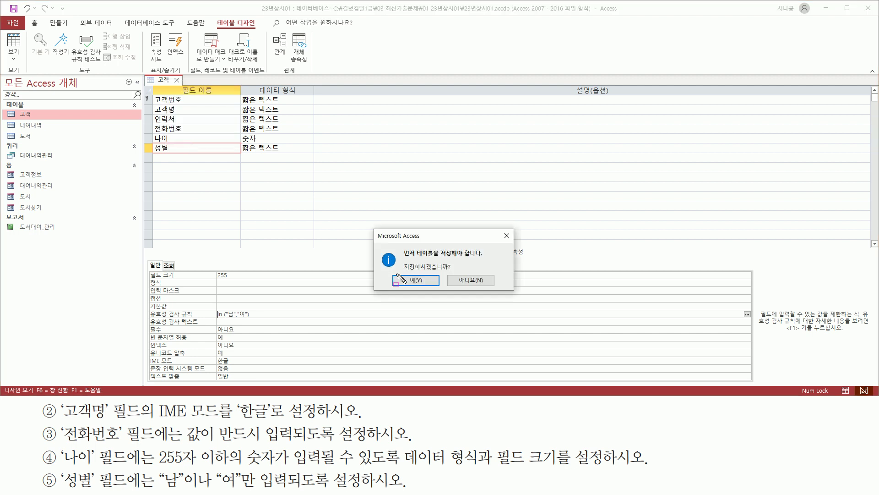
click(418, 280)
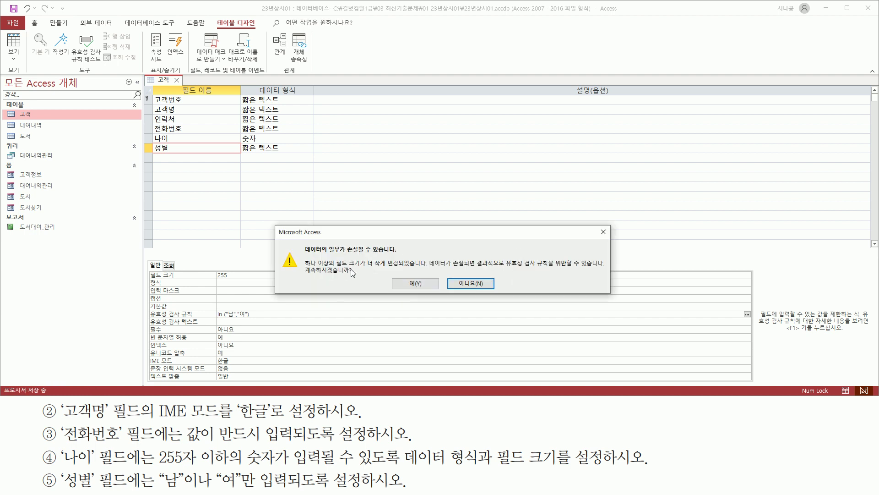
drag(306, 254, 397, 255)
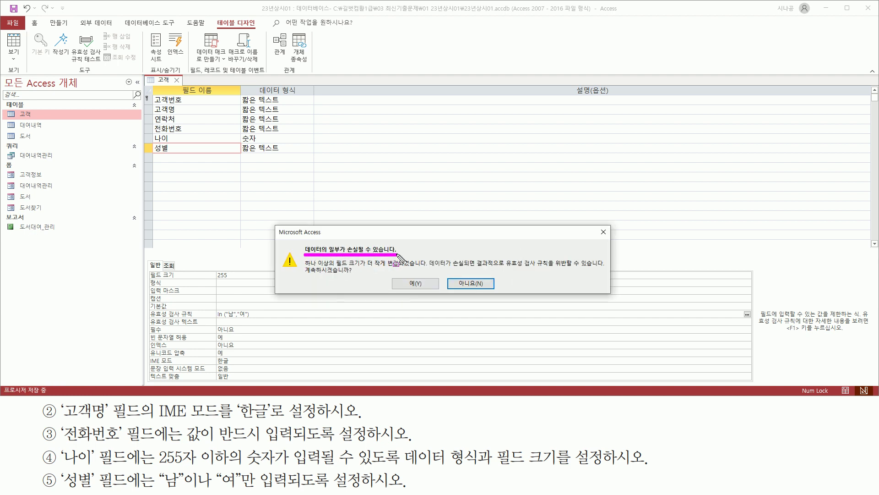
drag(304, 277, 356, 276)
drag(395, 274, 428, 292)
key(Escape)
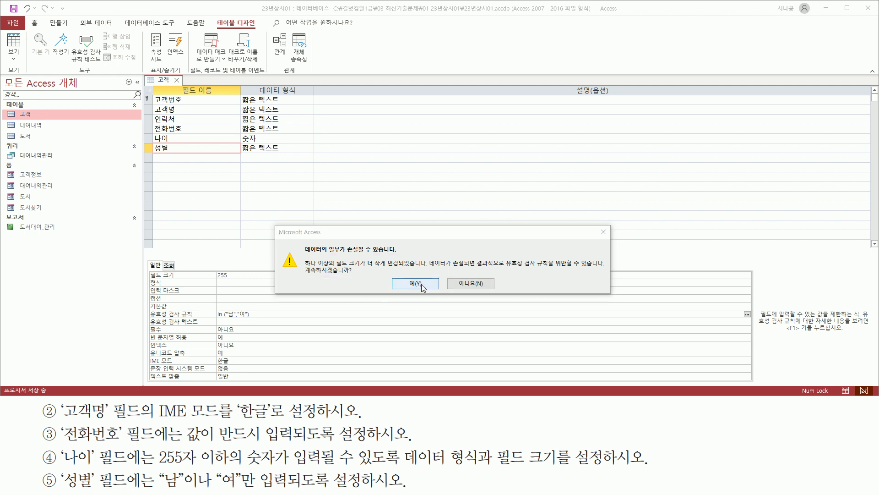
click(422, 284)
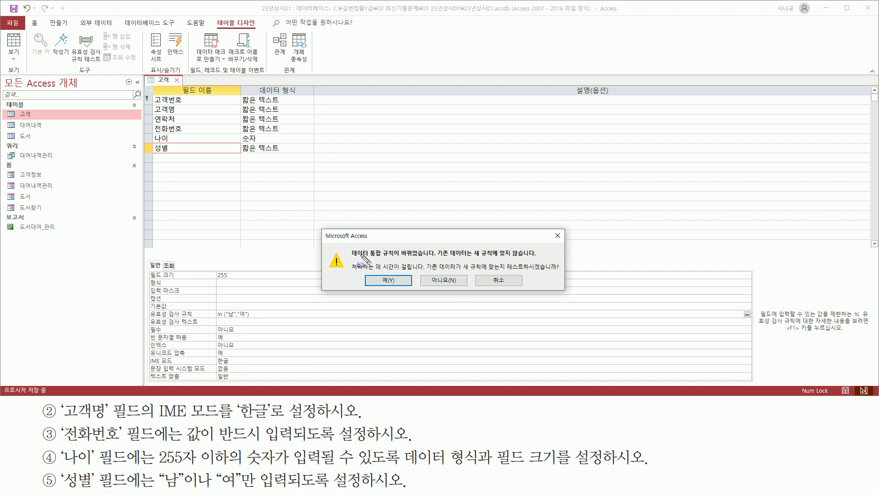
Step: Agree to test the existing data against the new integrity rules and open the table's datasheet
drag(353, 257, 435, 258)
drag(507, 272, 559, 272)
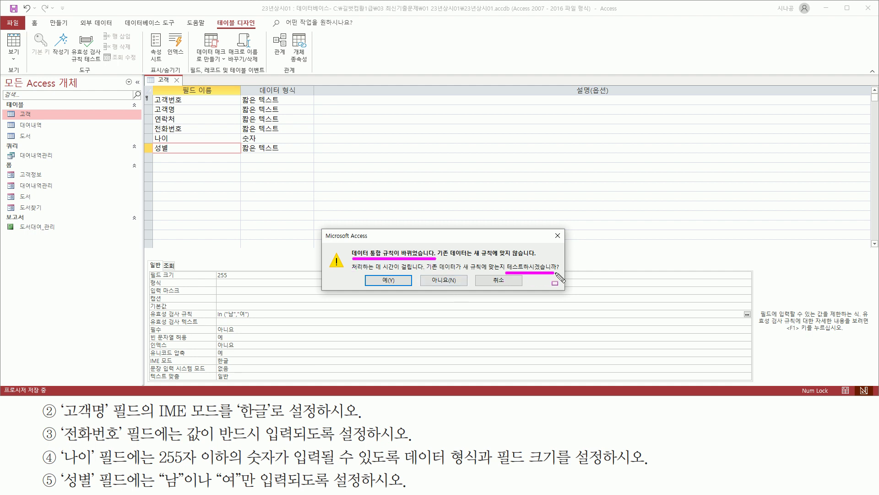
drag(375, 273, 404, 288)
key(Escape)
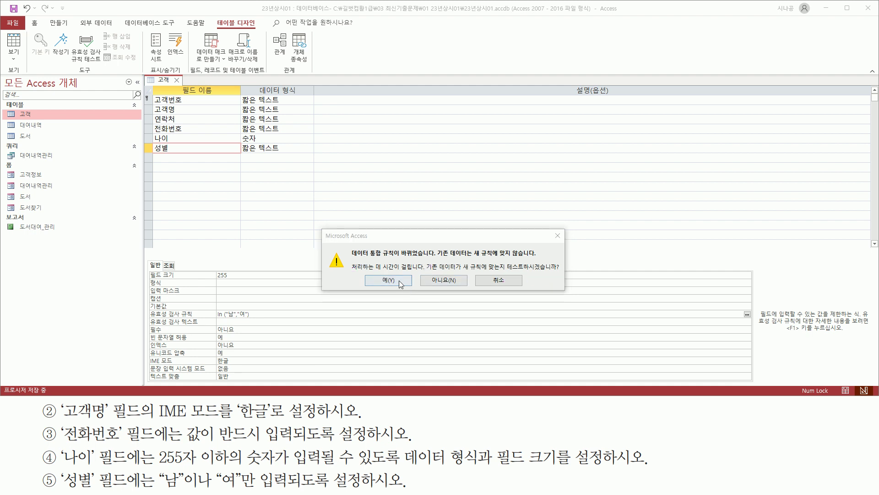
click(399, 280)
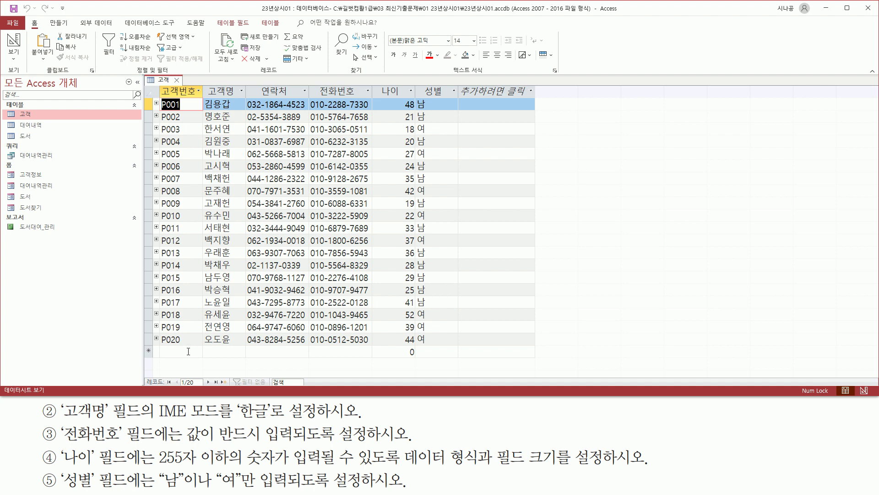
Step: Start a new record in the 고객 datasheet by entering a customer number in the 고객번호 field
click(221, 352)
click(176, 351)
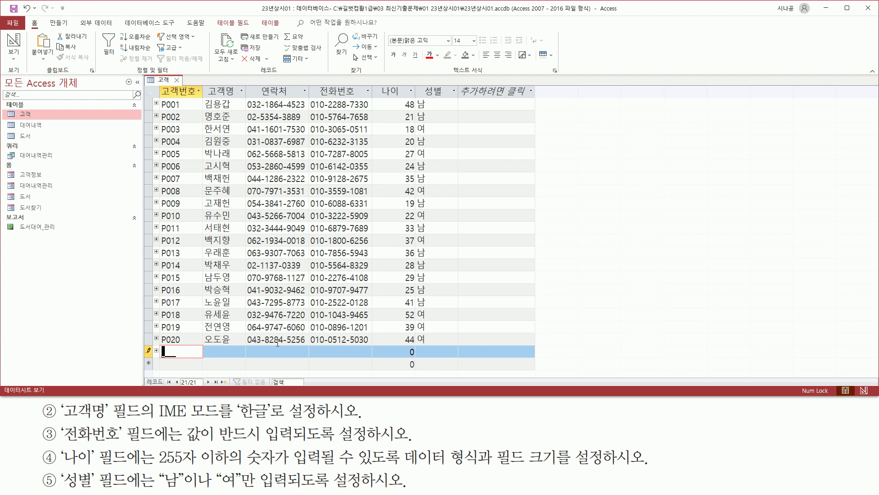
text(A)
key(BackSpace)
text(P)
text(021)
Step: Enter the customer's full name in Hangul in the new record's 고객명 field
click(221, 350)
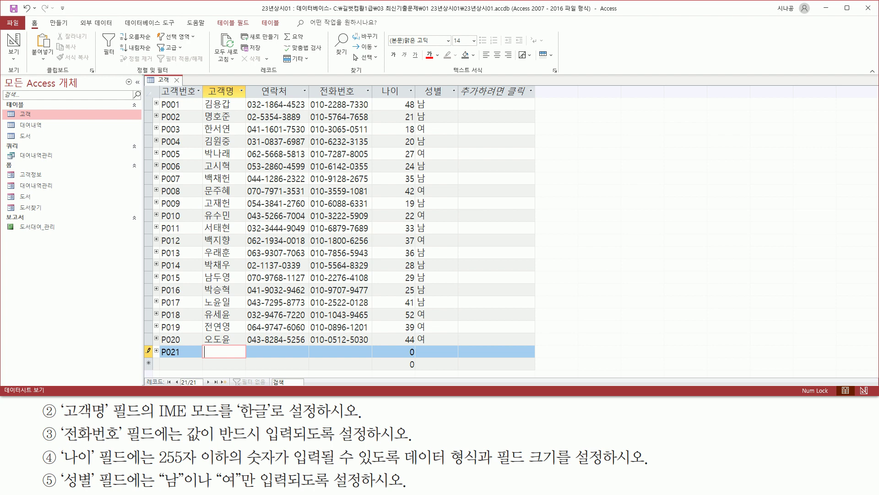
drag(158, 359, 183, 359)
key(Escape)
click(216, 351)
text(홍길도ㅇ)
drag(66, 442, 130, 442)
mouse_move(182, 421)
mouse_down()
mouse_move(243, 443)
mouse_move(295, 443)
mouse_up()
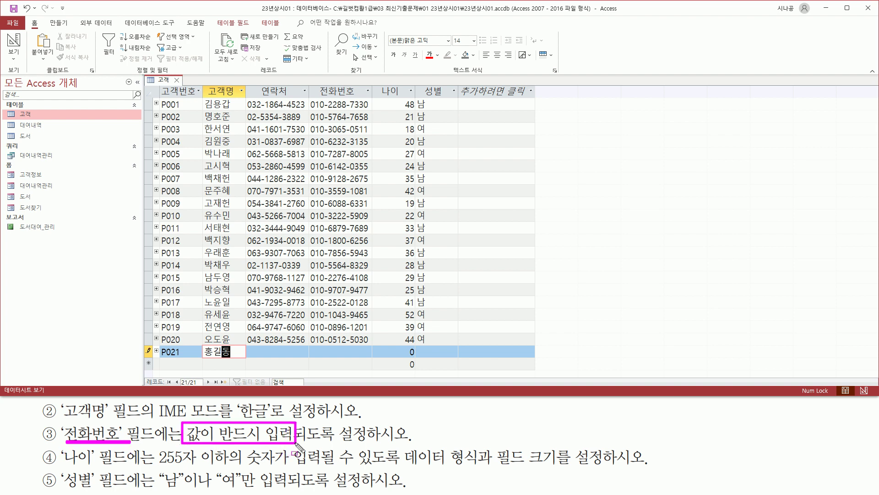
key(Escape)
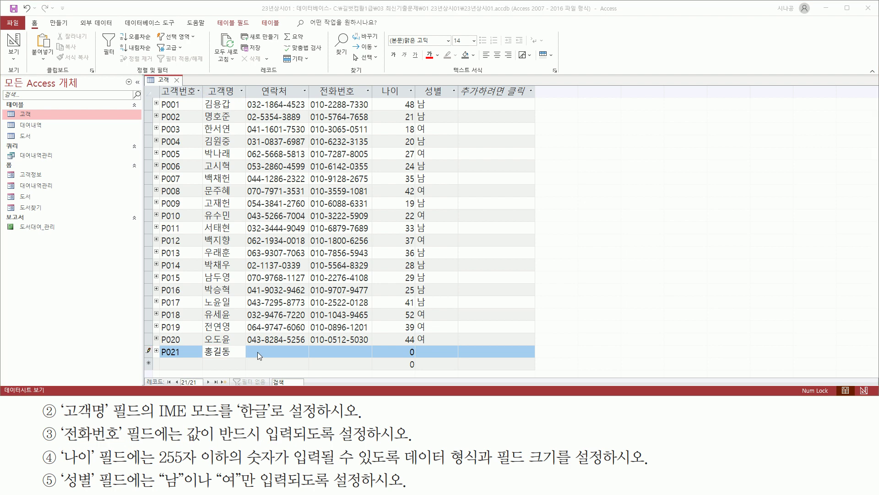
drag(251, 356, 364, 355)
key(Escape)
key(Escape)
click(393, 344)
drag(403, 357, 426, 367)
key(Escape)
Step: Try to enter 300 in the new record's 나이 field to test the 255 limit
click(406, 353)
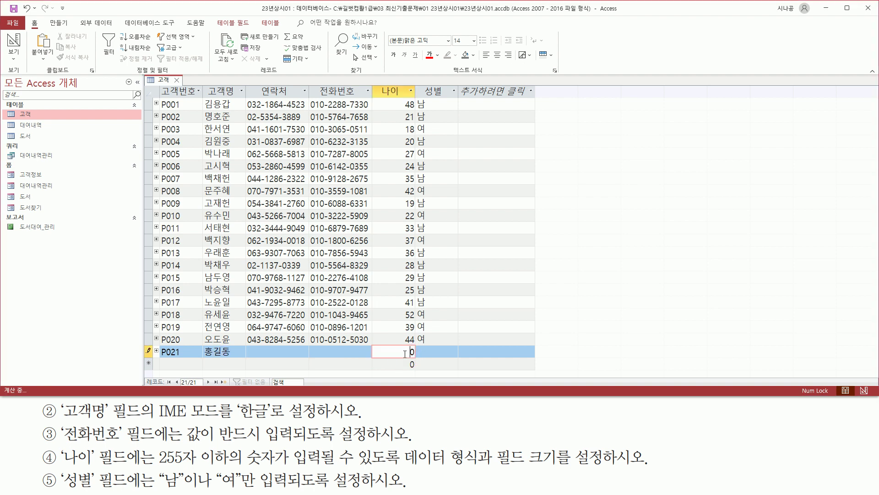
key(ctrl+2)
drag(153, 475, 270, 468)
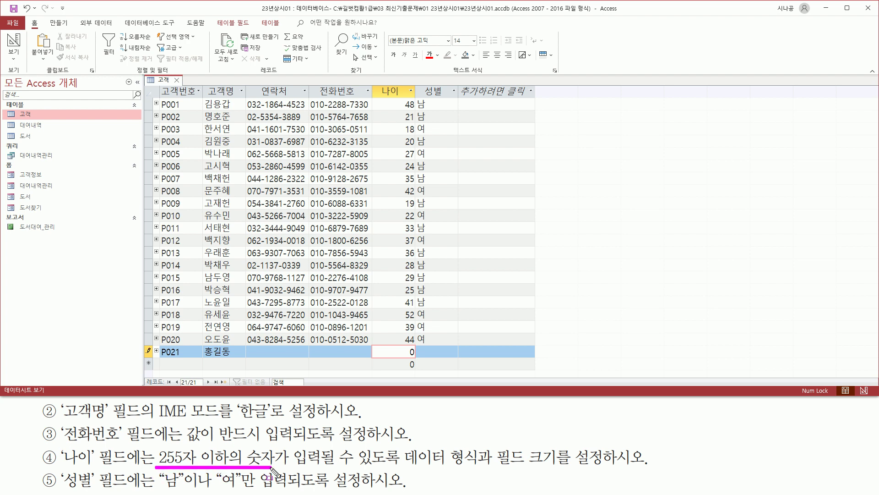
key(Escape)
click(403, 350)
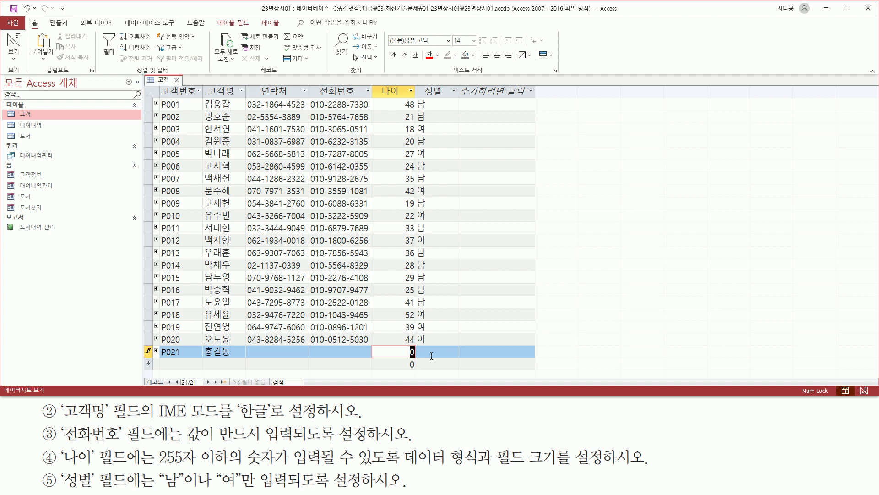
text(300)
key(Return)
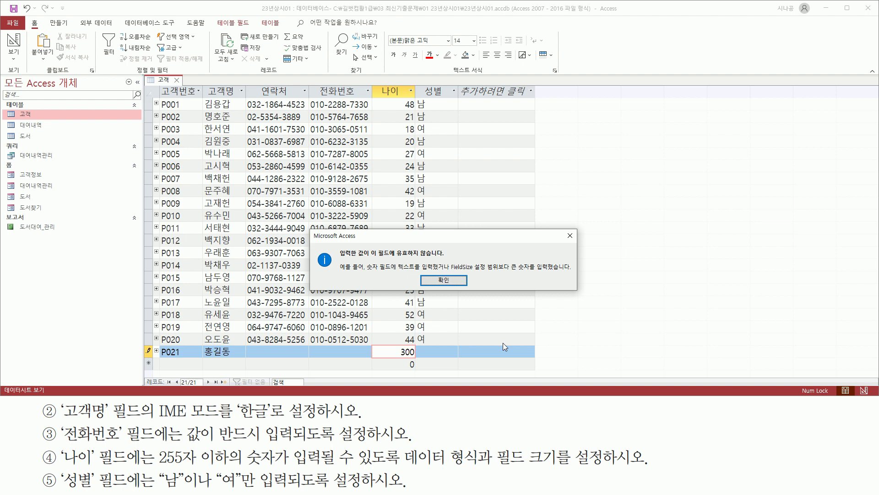
drag(340, 258, 443, 258)
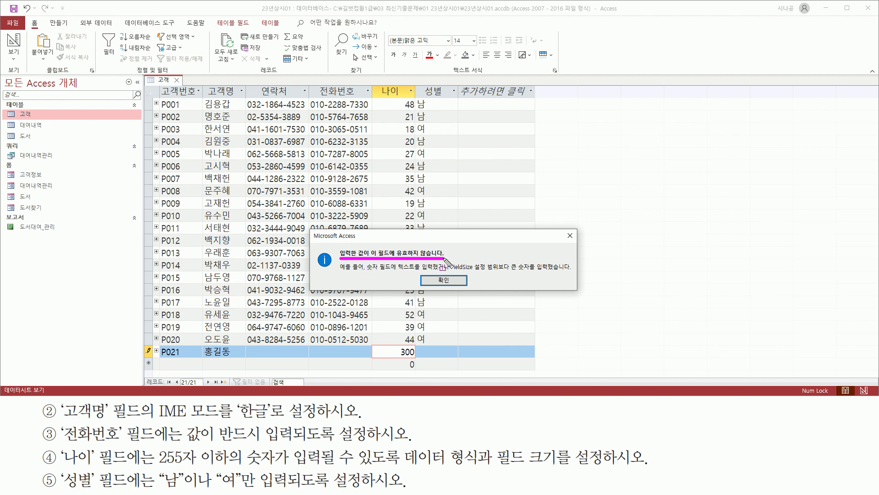
drag(451, 271, 571, 275)
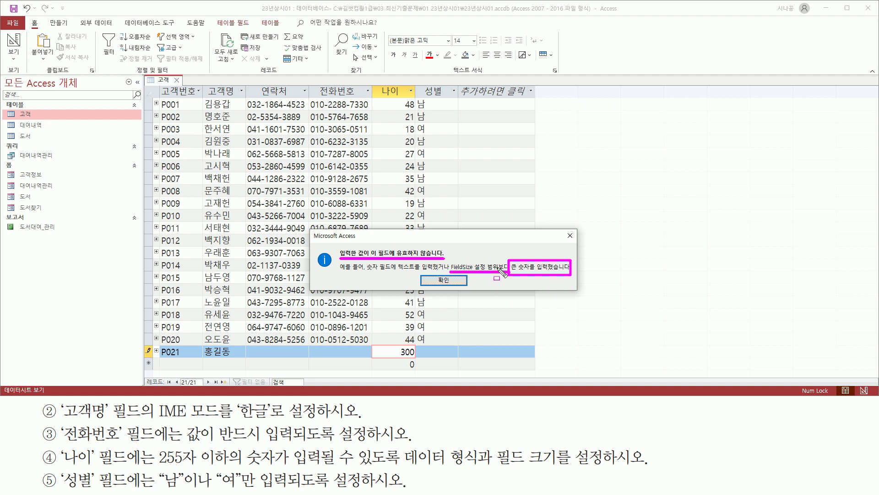
drag(151, 465, 270, 465)
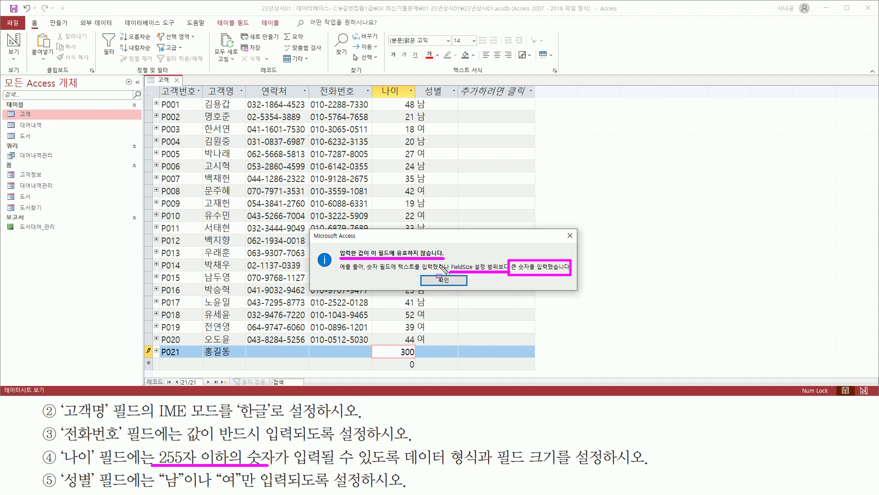
drag(397, 358, 415, 358)
key(Escape)
key(Return)
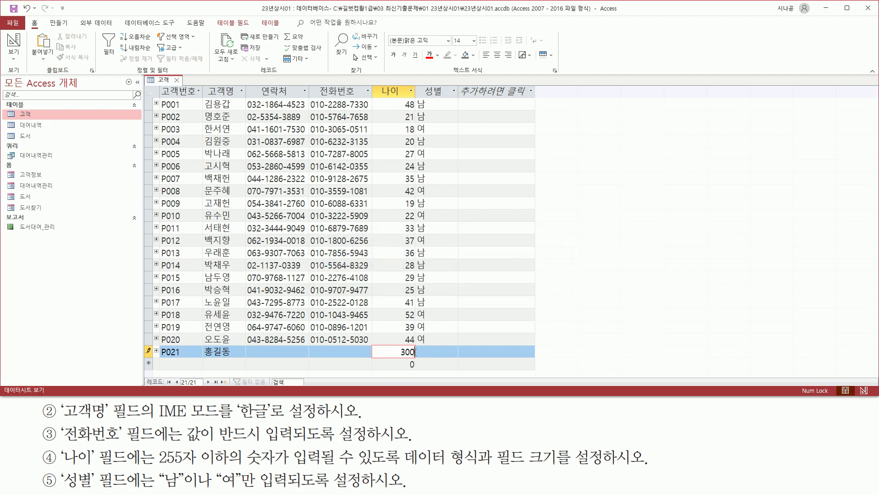
Step: Try 256 as the new record's 나이 value to test the boundary just above 255
drag(401, 351, 426, 350)
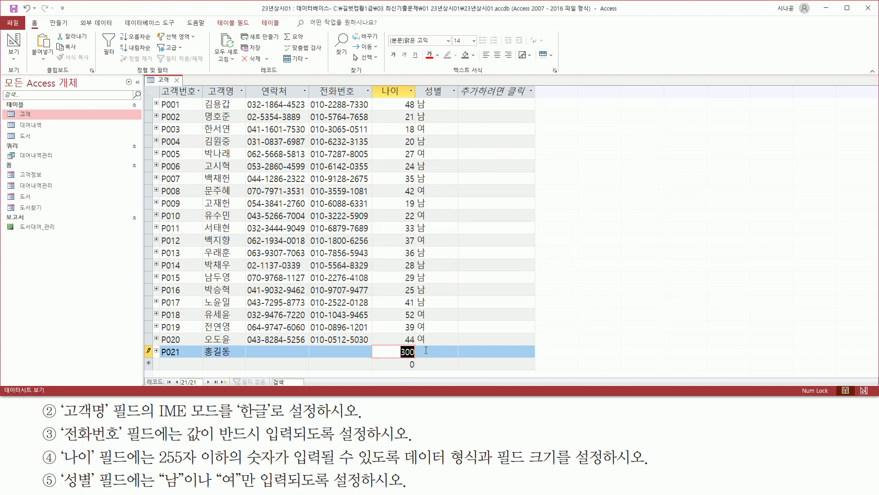
text(256)
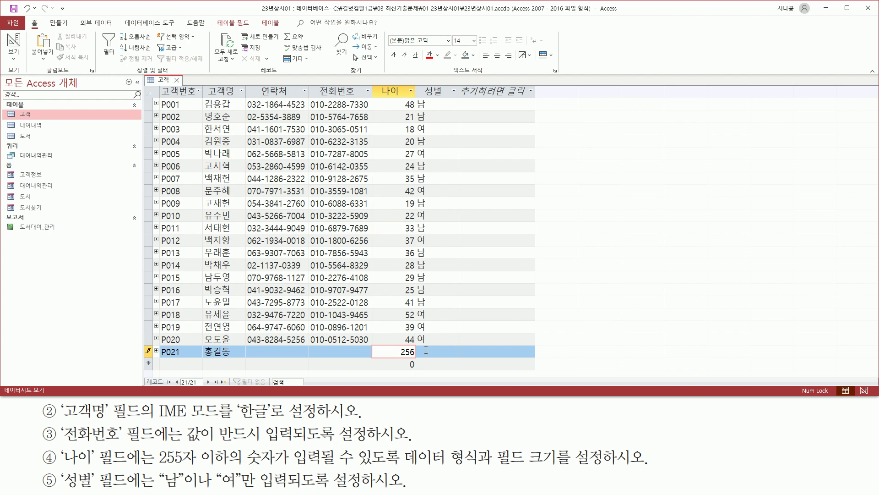
click(425, 349)
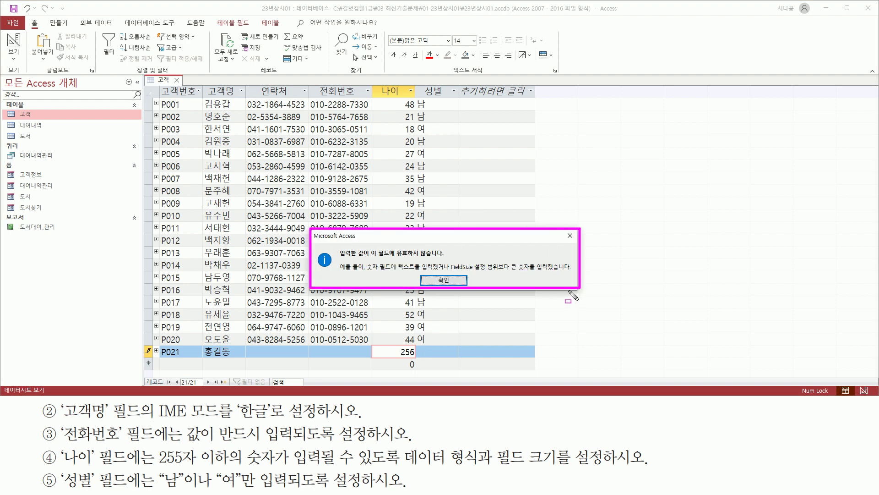
click(443, 280)
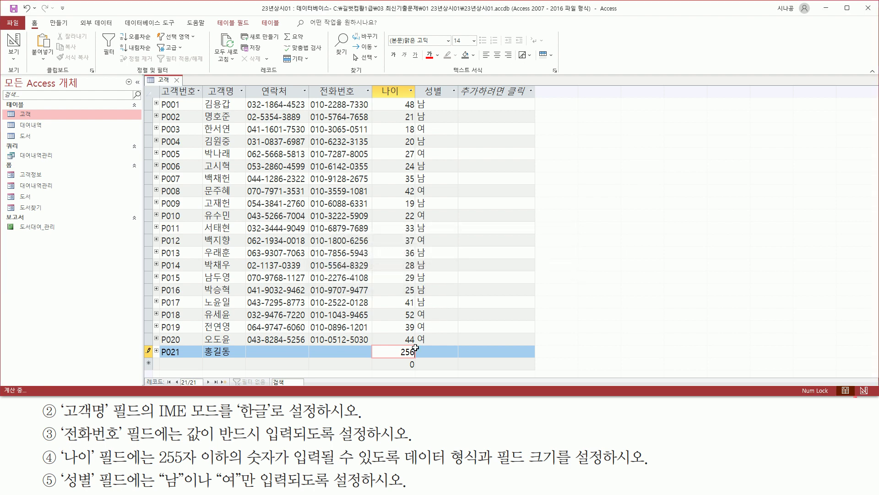
Step: Set the new record's 나이 to the boundary value 255 and move on to its 성별 field
key(BackSpace)
key(Tab)
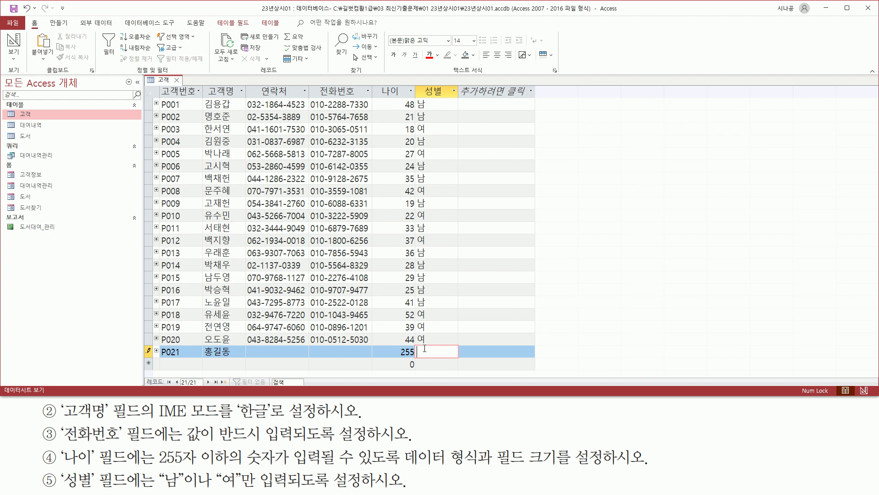
drag(63, 469, 101, 488)
drag(161, 488, 258, 489)
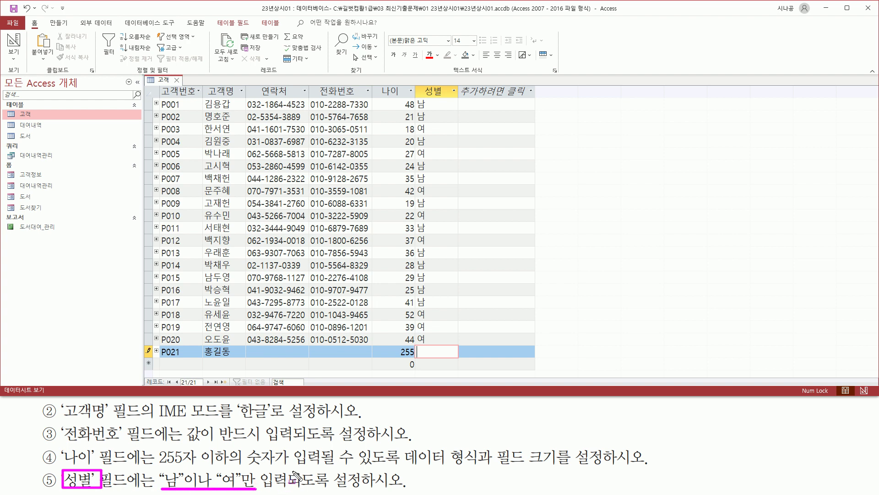
key(Escape)
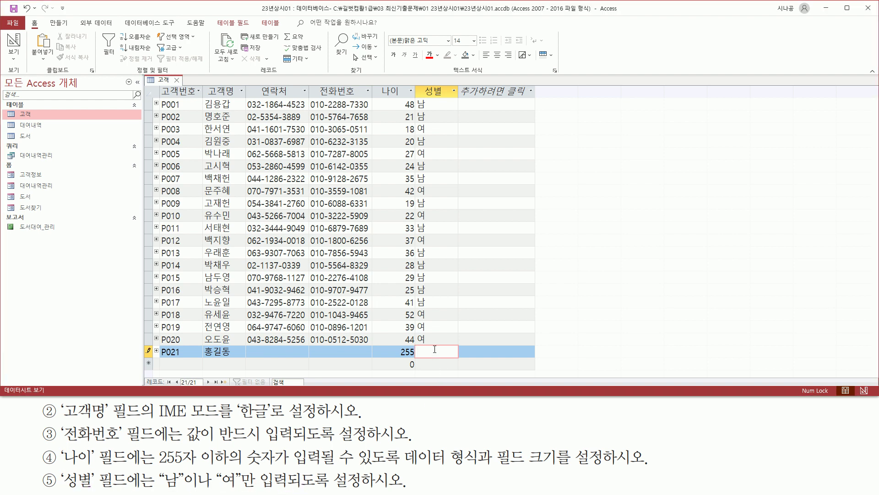
Step: Try to enter 가 as the new record's 성별 to test the validation rule, and dismiss the resulting message
text(ㄱ)
key(Return)
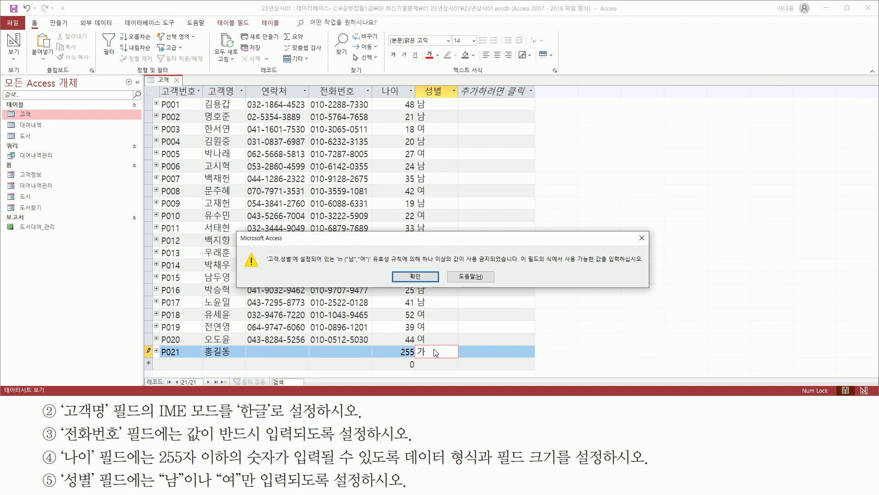
drag(372, 263, 503, 264)
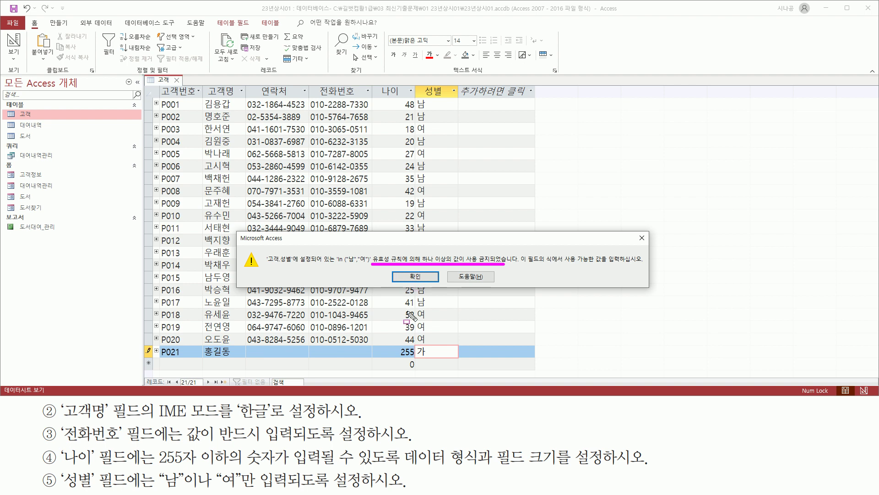
drag(414, 345, 426, 358)
key(Escape)
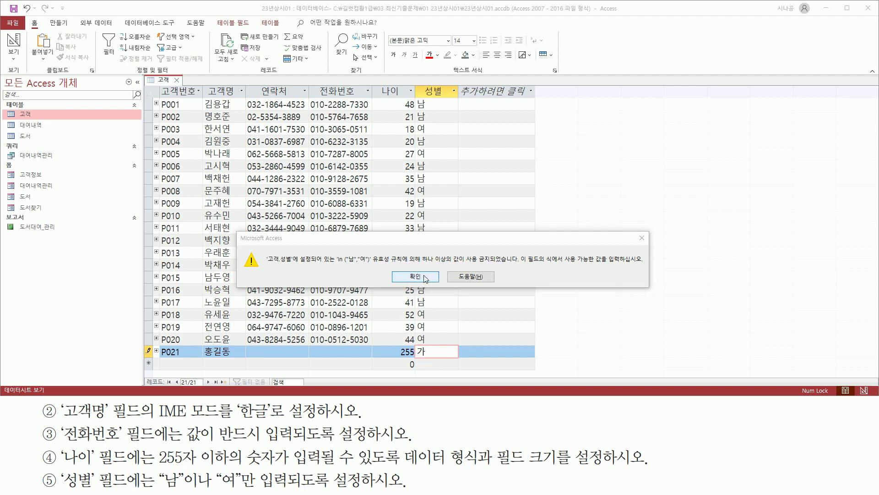
click(426, 278)
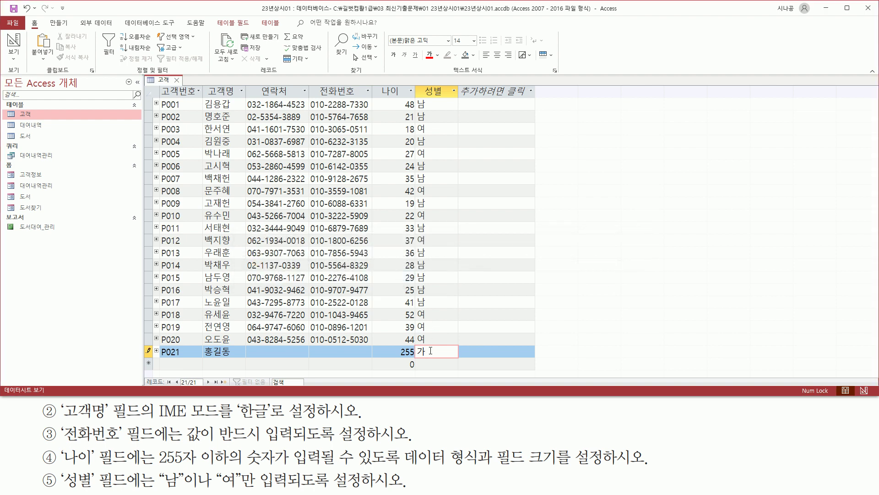
Step: Replace the new record's 성별 with 남 and try to save the record without a 전화번호 value
key(BackSpace)
text(나)
key(Return)
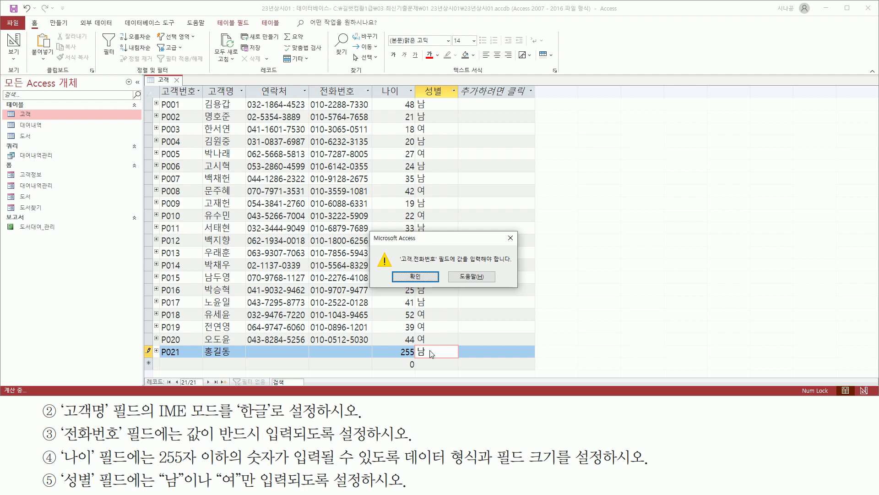
key(ctrl+shift+d)
drag(401, 264, 504, 264)
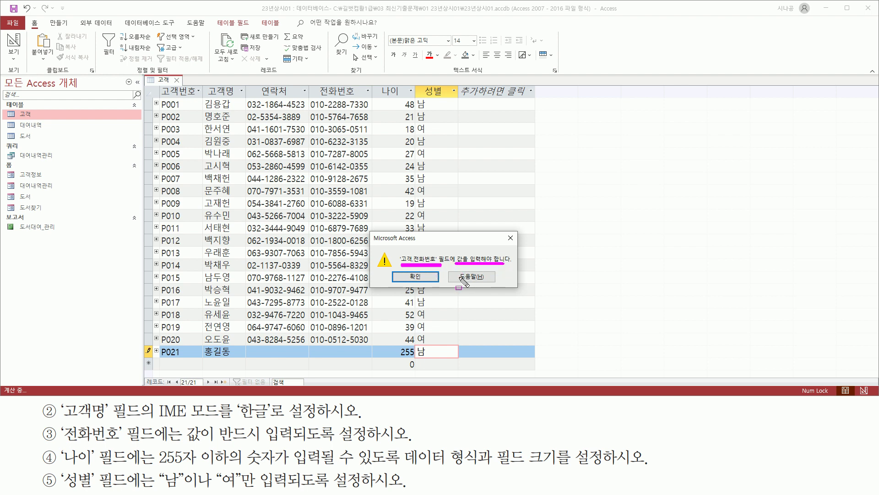
drag(310, 346, 372, 360)
drag(61, 442, 298, 443)
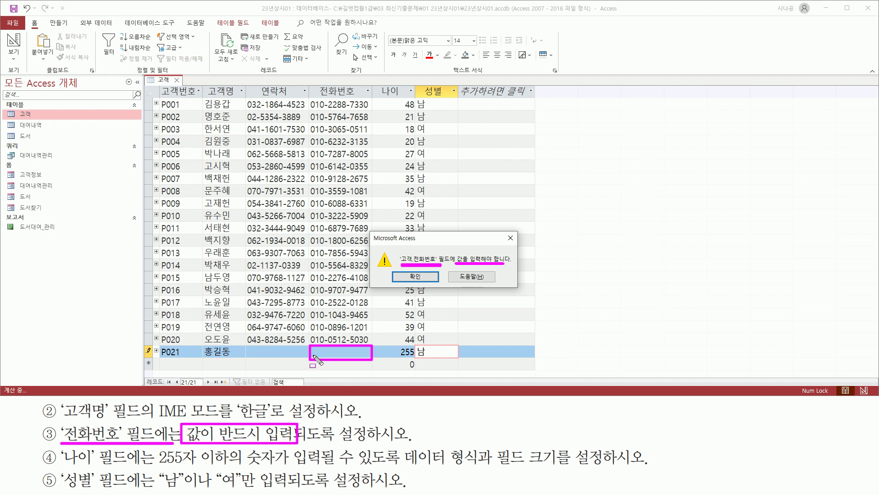
drag(312, 355, 364, 356)
key(Escape)
click(420, 277)
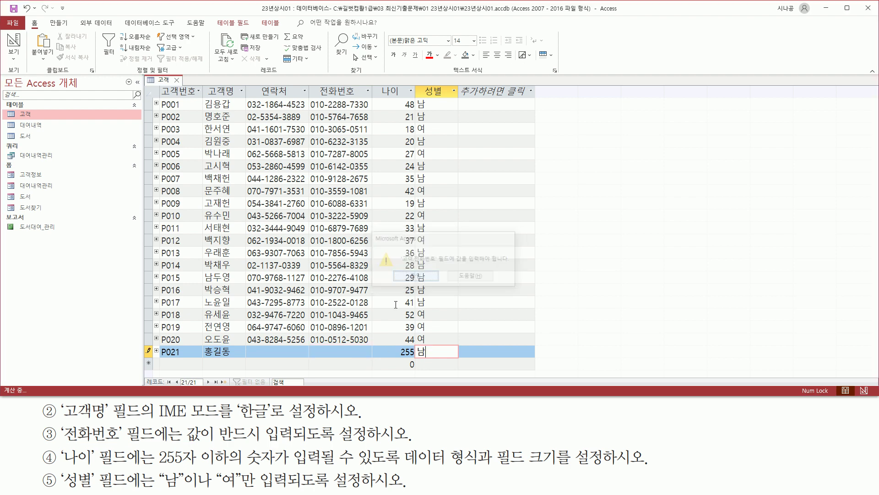
Step: Enter a phone number in the new record's 전화번호 field and save the record with 연락처 left blank
click(320, 351)
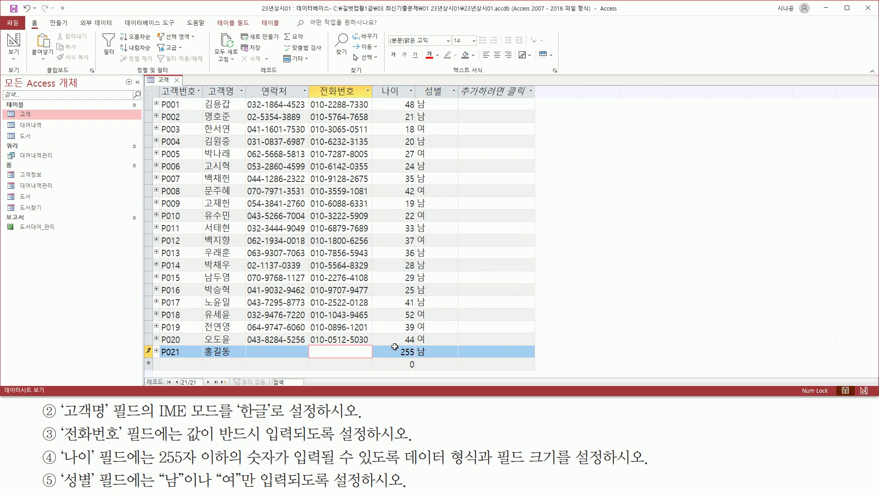
text(010-1234-123)
key(Tab)
key(Tab)
key(Tab)
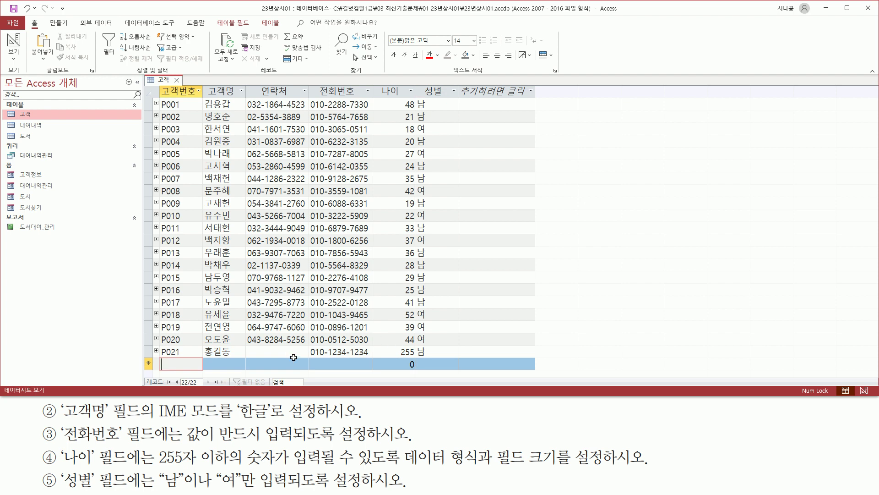
drag(246, 345, 308, 357)
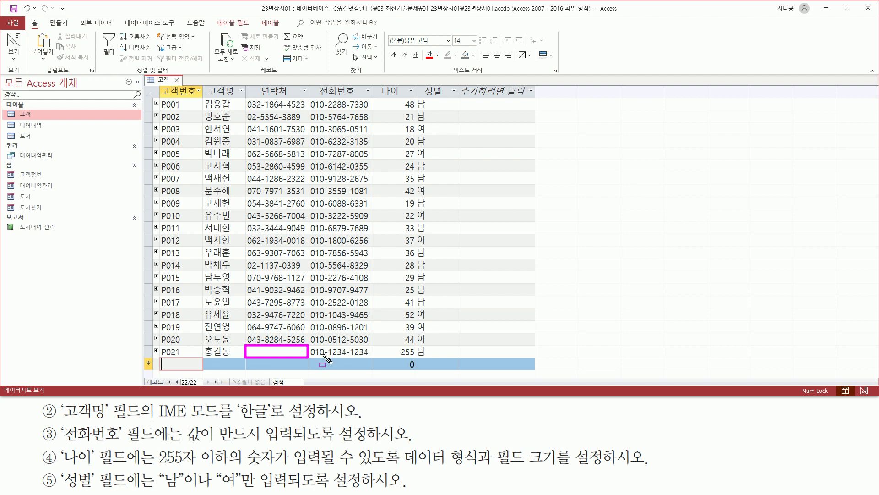
drag(311, 356, 371, 356)
key(Escape)
Step: Permanently delete the test record from the end of the 고객 table
click(240, 350)
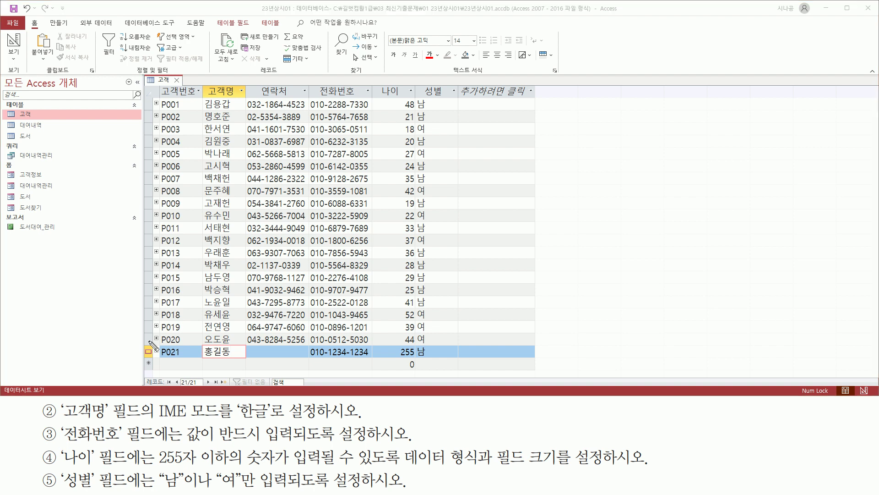
drag(151, 341, 515, 360)
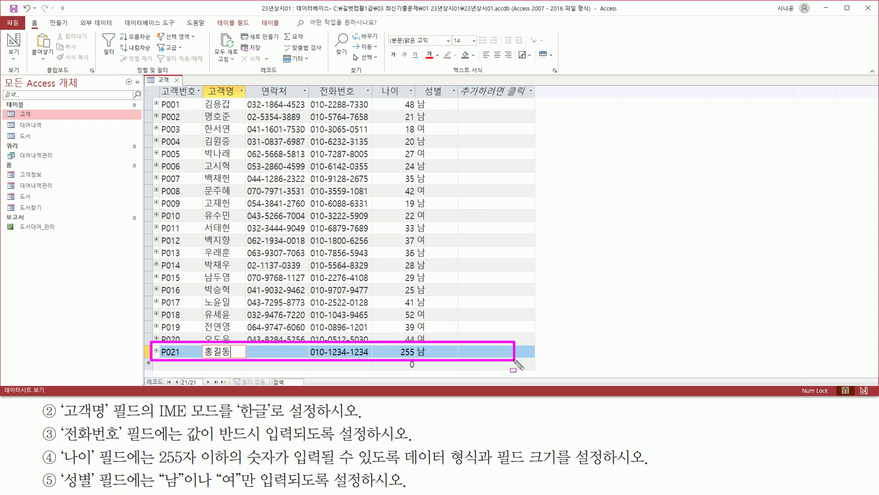
key(Escape)
drag(143, 343, 154, 358)
key(Escape)
click(149, 350)
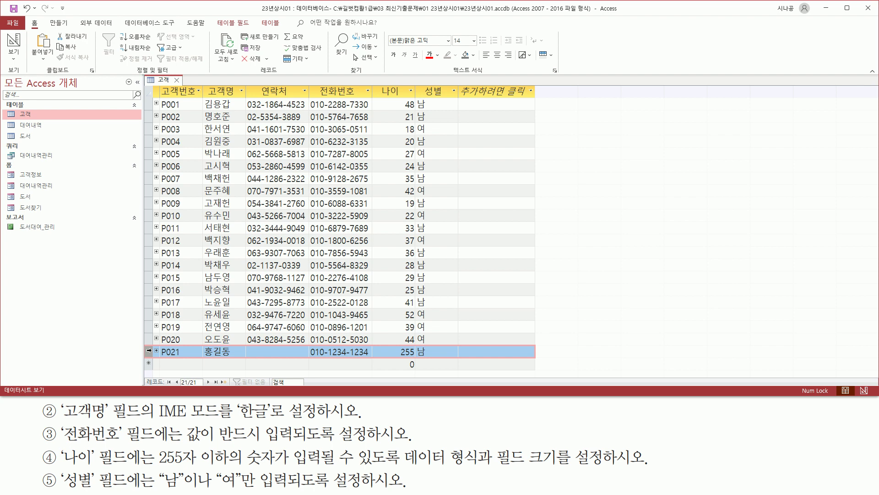
right_click(149, 351)
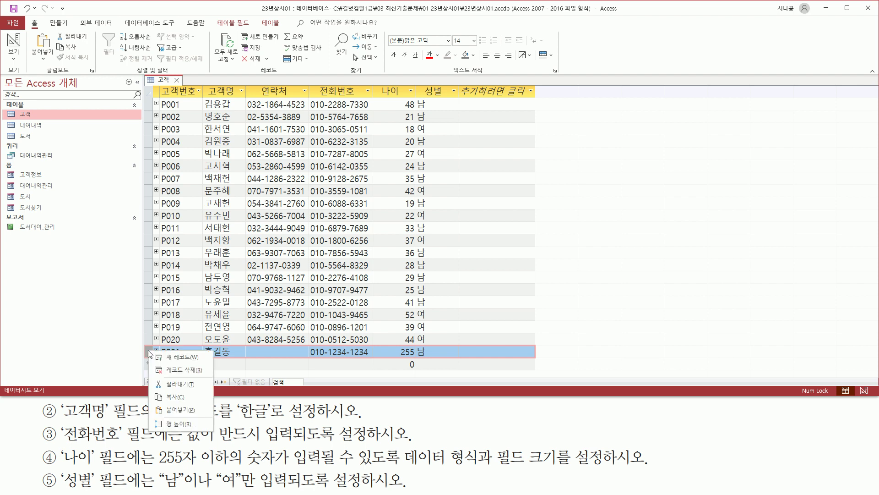
click(177, 370)
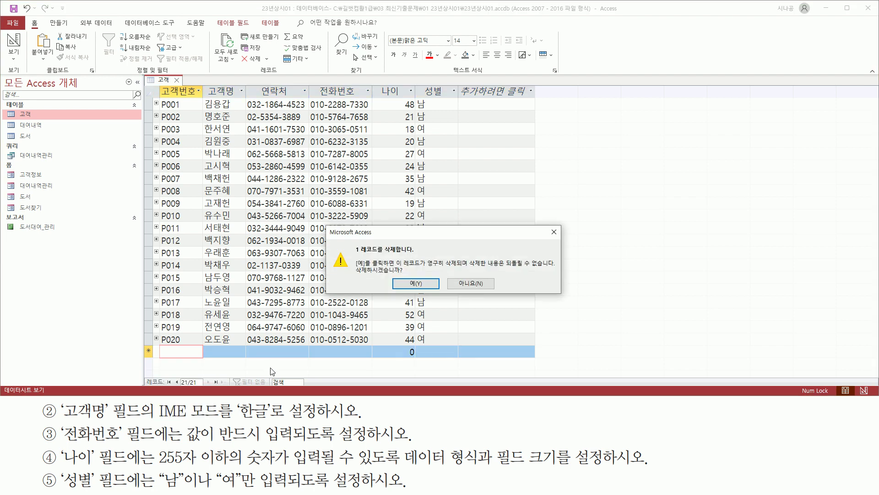
drag(352, 255, 423, 255)
mouse_move(354, 274)
mouse_down()
mouse_move(402, 275)
mouse_move(425, 291)
mouse_up()
key(Escape)
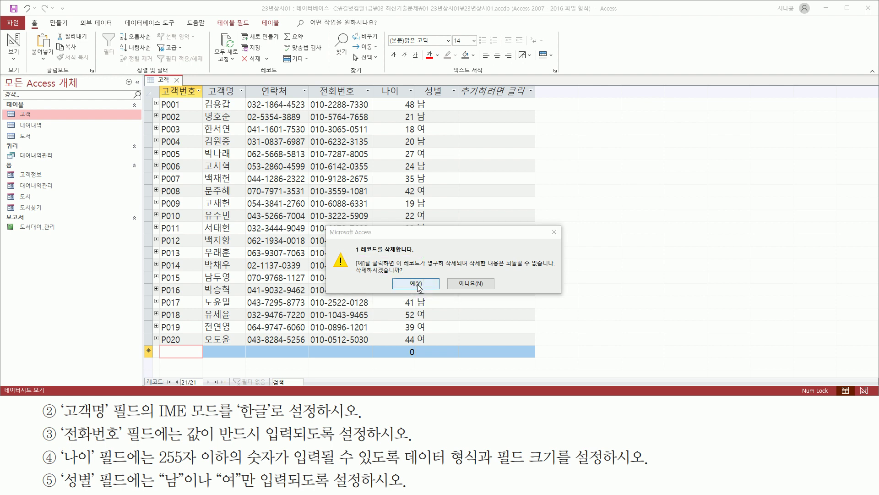
click(416, 283)
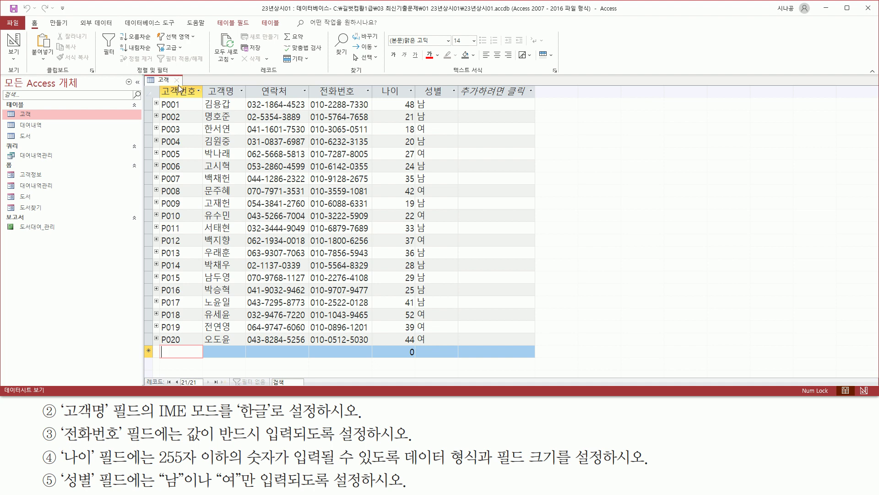
Step: Close the 고객 table
drag(170, 71, 183, 86)
key(Escape)
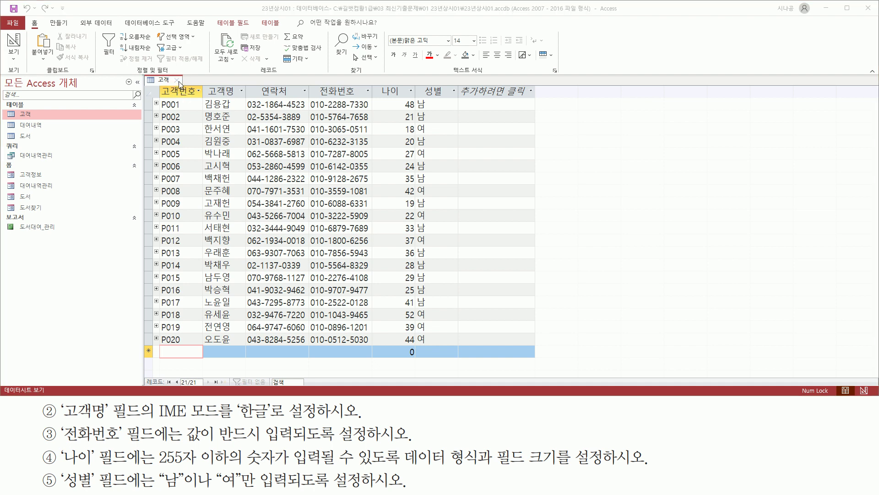
click(177, 80)
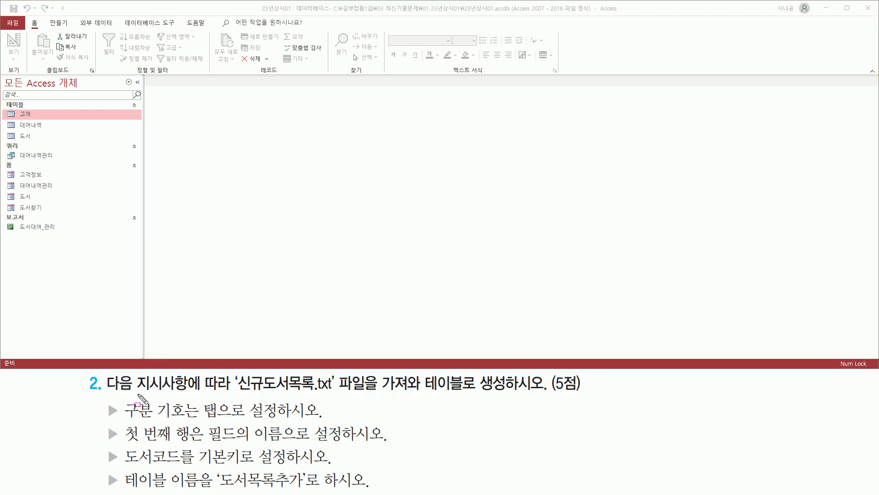
drag(132, 392, 336, 394)
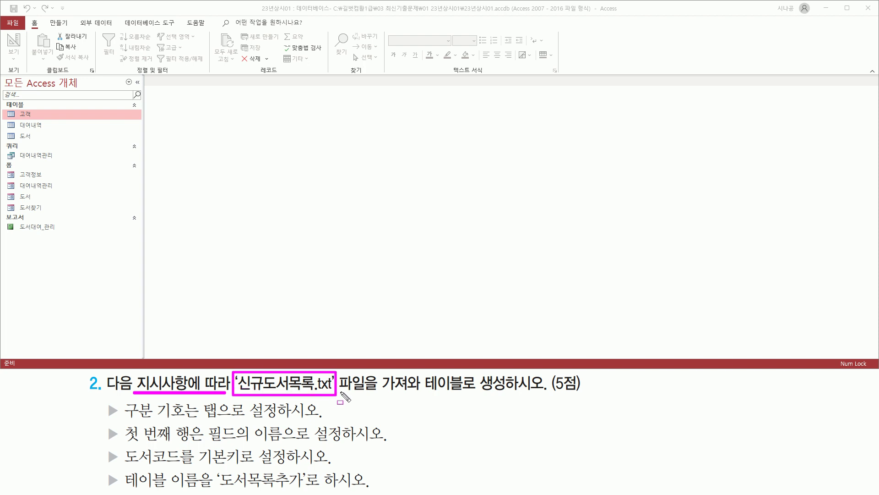
drag(421, 395, 509, 395)
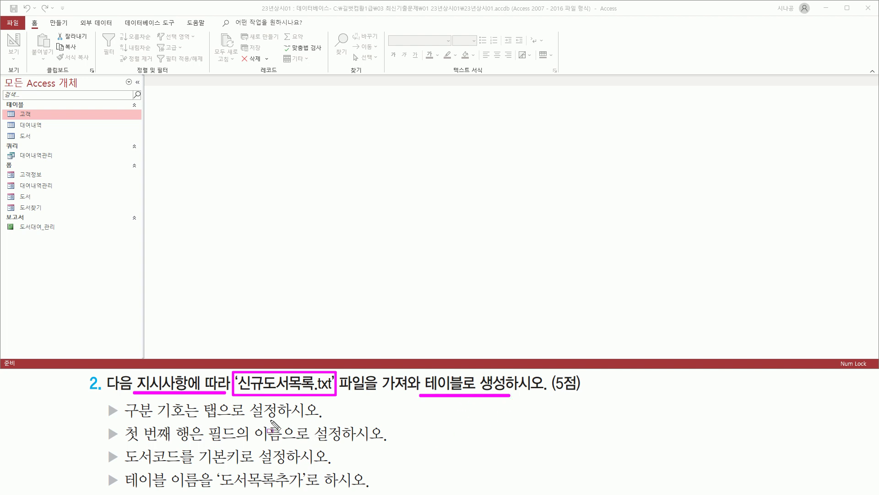
mouse_move(76, 14)
mouse_down()
mouse_move(76, 33)
mouse_move(116, 33)
mouse_up()
key(Escape)
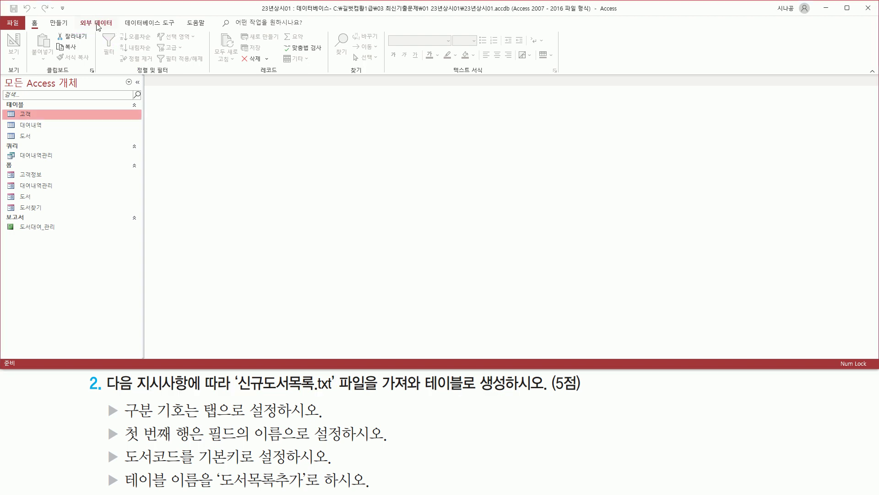
Step: Start importing external data from a text file as a new data source
click(97, 24)
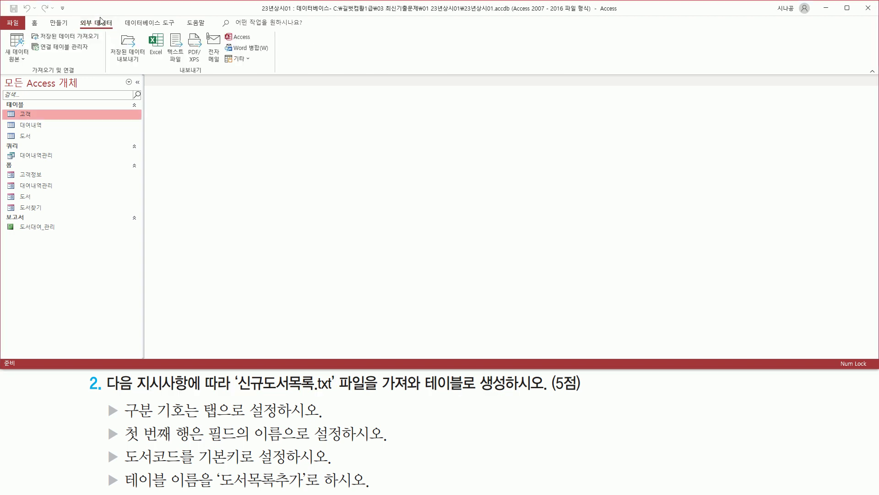
key(ctrl+2)
drag(5, 31, 31, 66)
key(Escape)
click(23, 59)
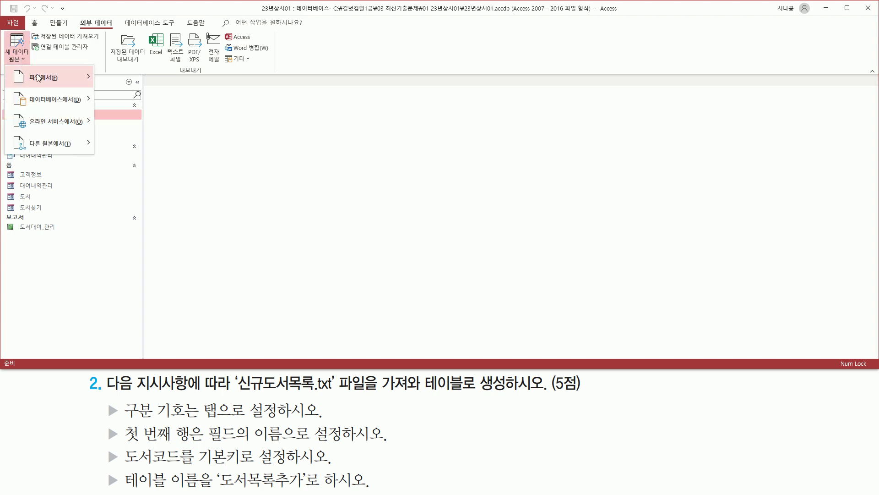
mouse_move(39, 77)
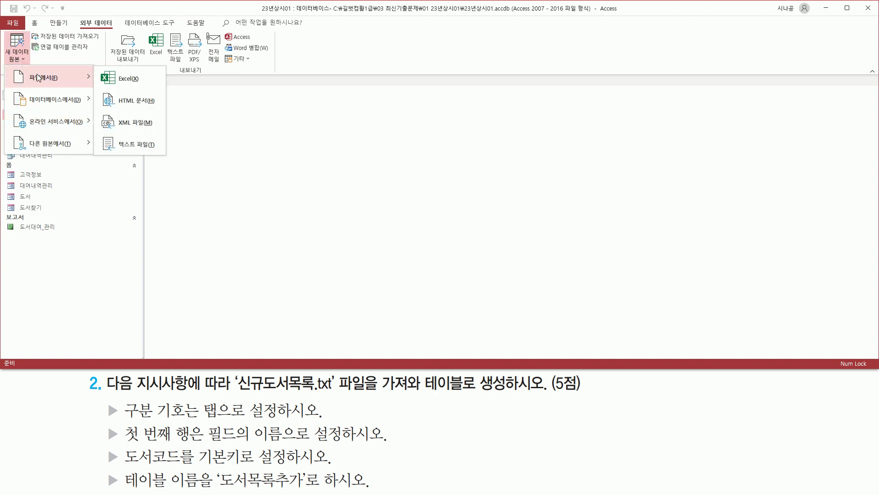
click(134, 145)
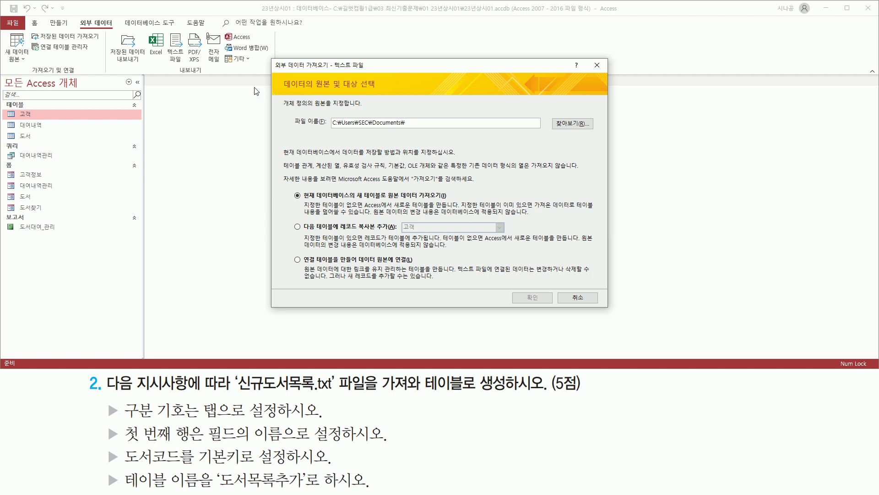
Step: Browse for the import source file in the folder C:\길벗컴활1급\03 최신기출문제\01 23년상시01
mouse_move(271, 58)
mouse_down()
mouse_move(424, 254)
mouse_move(616, 318)
mouse_move(610, 310)
mouse_up()
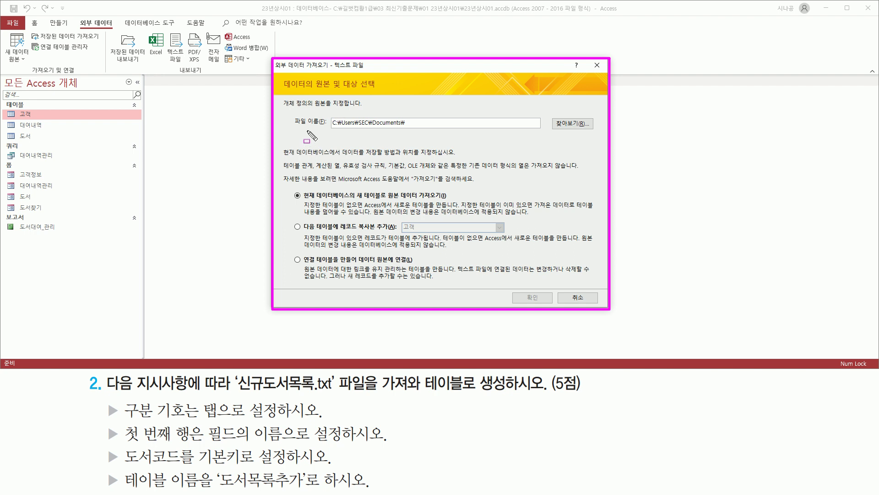
drag(296, 132, 595, 131)
key(Escape)
click(573, 124)
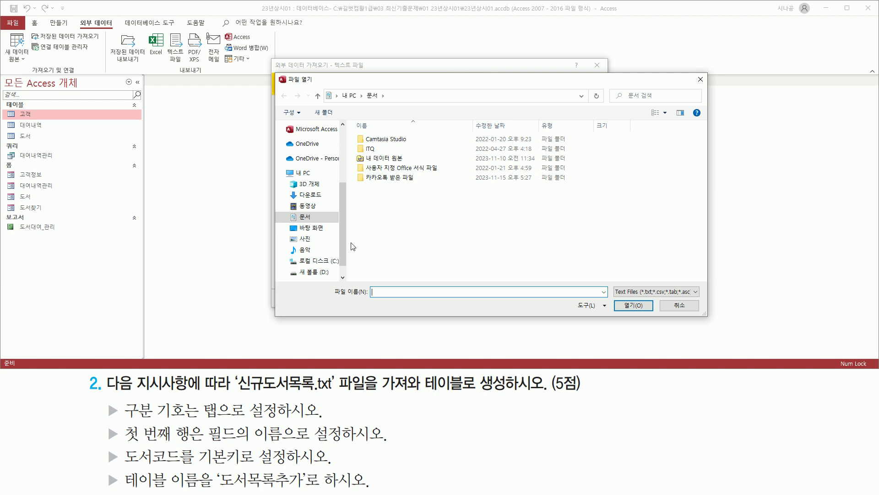
click(319, 260)
scroll(390, 224, down, 3)
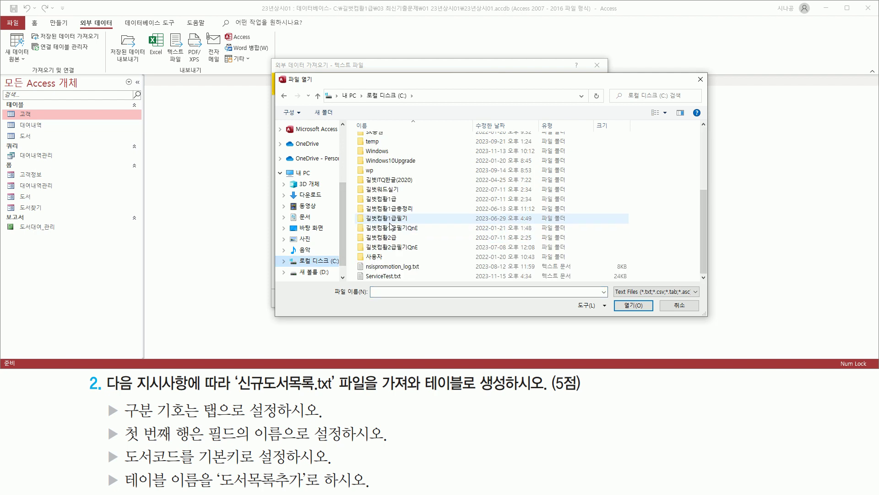
double_click(397, 199)
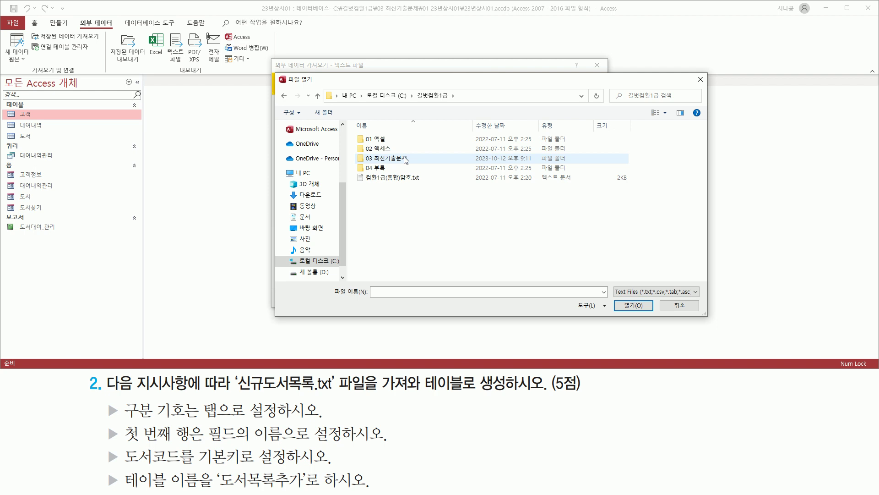
double_click(404, 158)
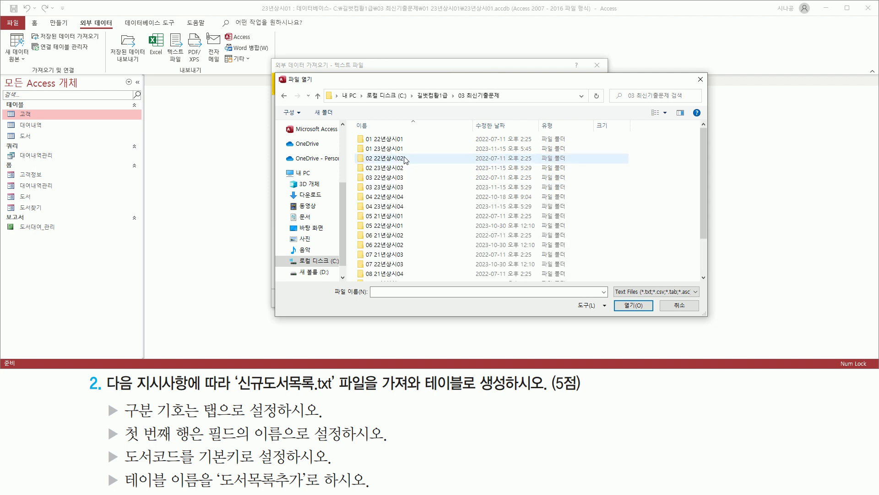
click(394, 150)
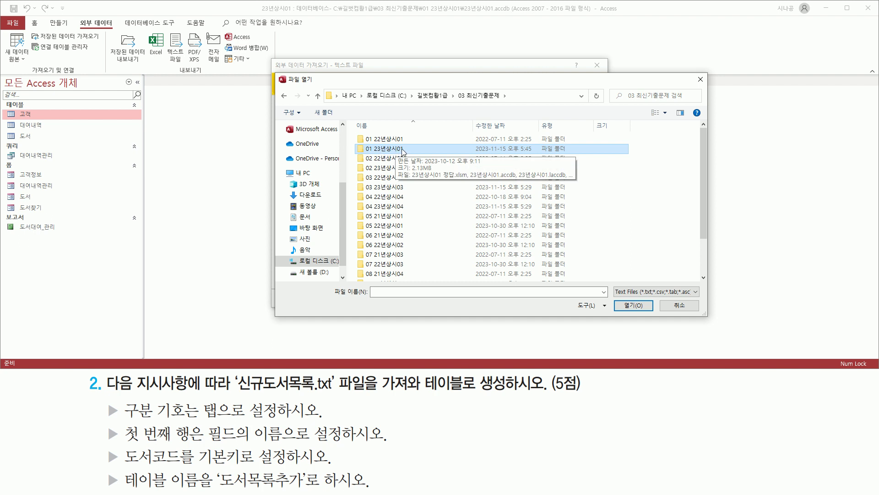
double_click(402, 149)
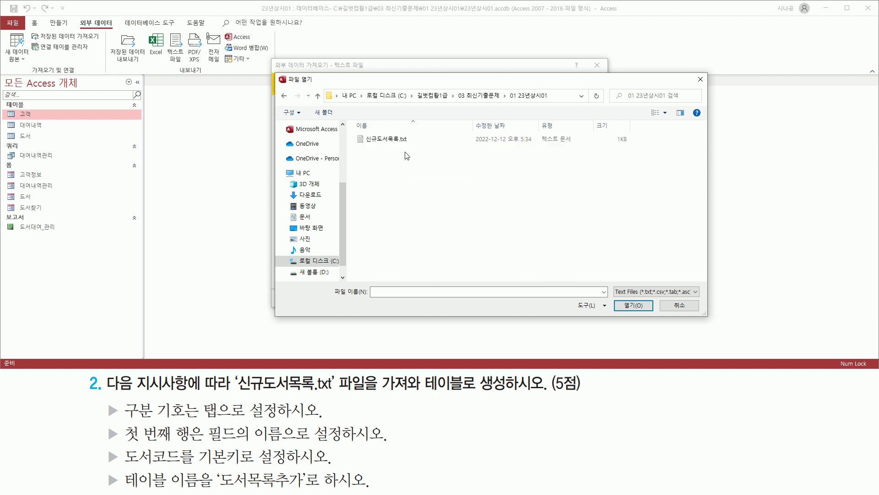
Step: Choose 신규도서목록.txt as the source file for the text import
mouse_move(357, 147)
mouse_down()
mouse_move(400, 148)
mouse_move(414, 131)
mouse_up()
key(Escape)
click(397, 140)
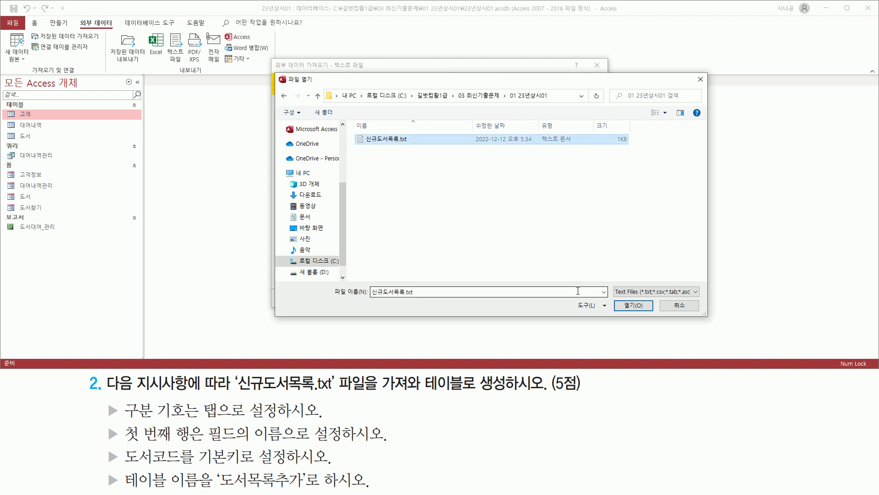
drag(617, 298, 651, 314)
key(Escape)
click(634, 305)
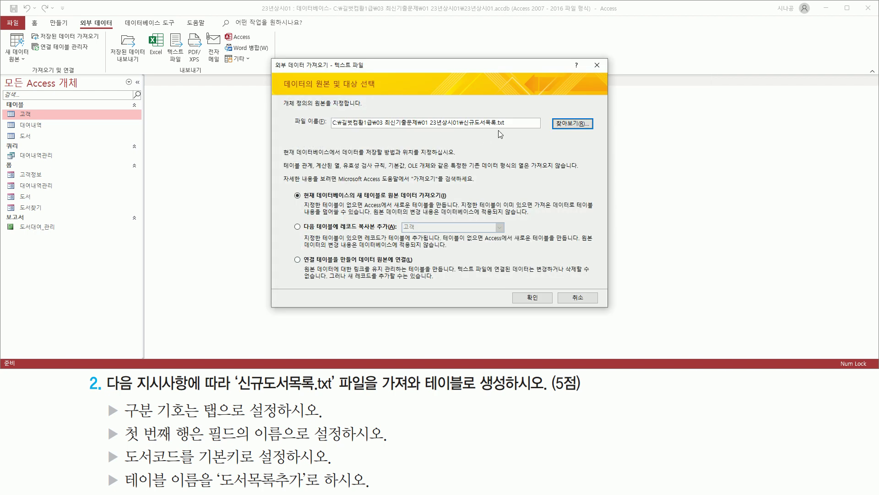
Step: Keep the option to import the source data into a new table in the current database and start the text import wizard
key(ctrl+2)
drag(335, 129, 510, 129)
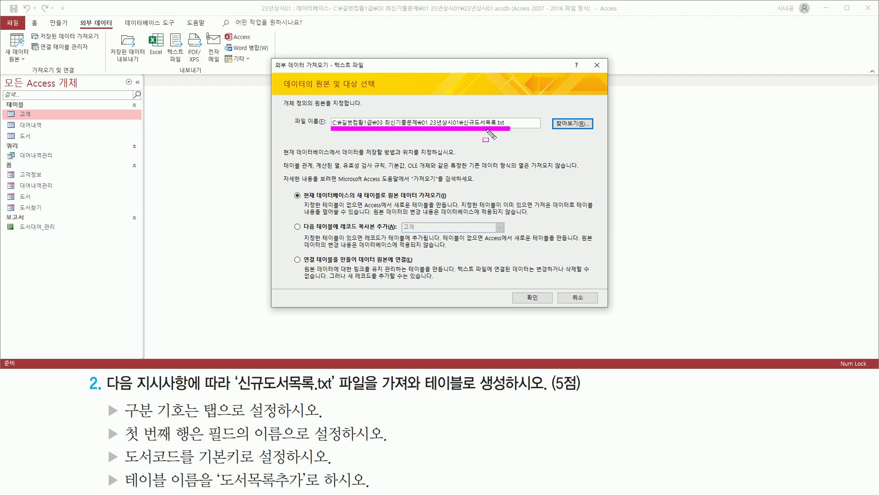
drag(419, 392, 514, 393)
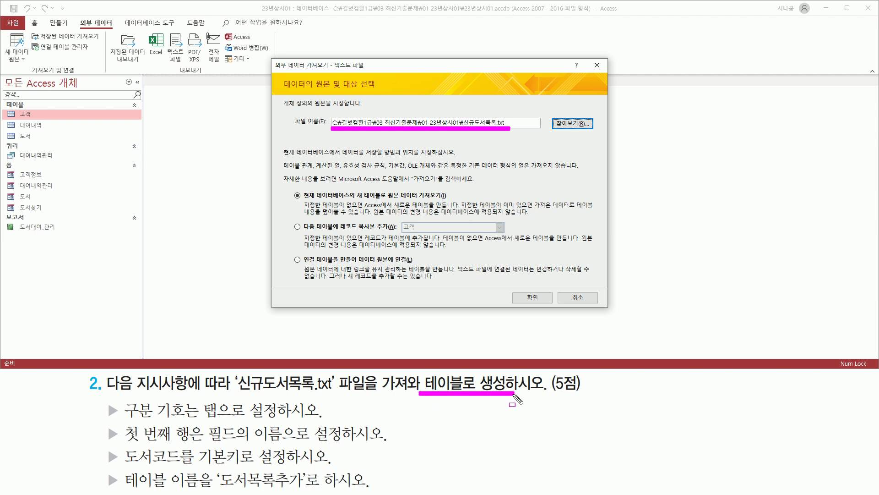
drag(297, 188, 447, 201)
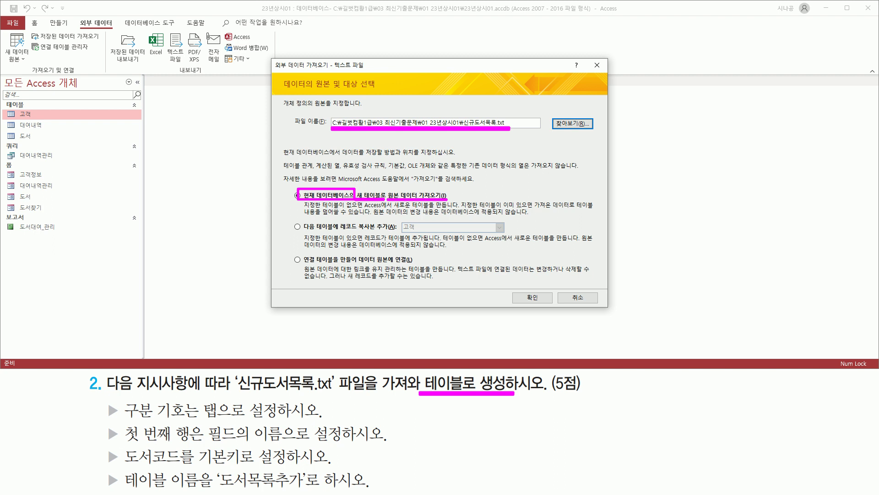
key(Escape)
drag(288, 189, 304, 203)
drag(518, 291, 547, 304)
key(Escape)
click(533, 297)
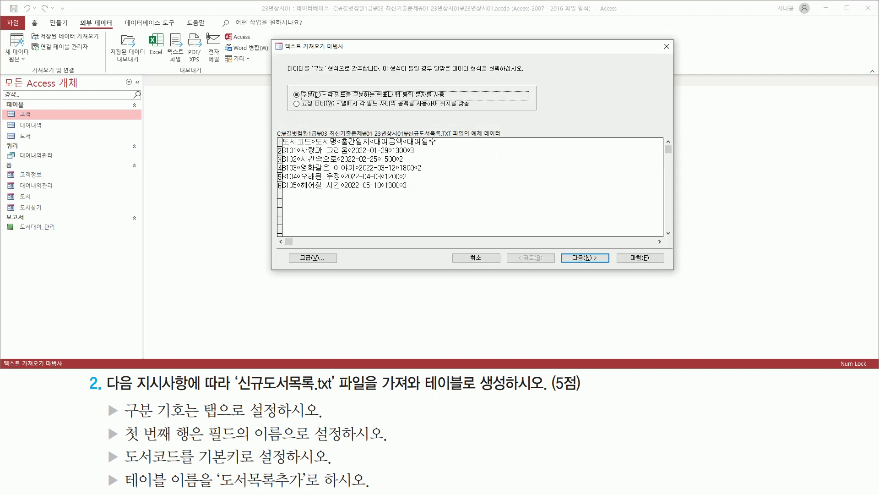
Step: Keep the delimited (구분) data format for the text file and continue to the delimiter settings
mouse_move(104, 401)
mouse_down()
mouse_move(120, 423)
mouse_move(219, 422)
mouse_up()
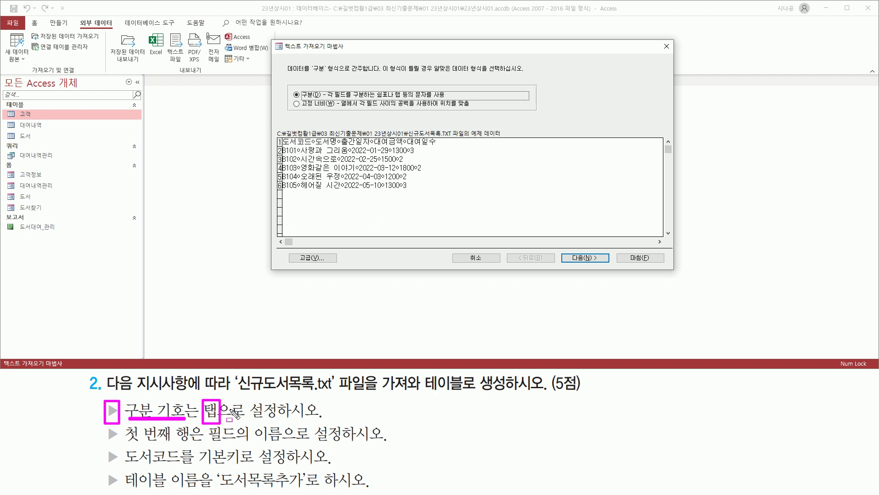
mouse_move(281, 139)
mouse_down()
mouse_move(303, 191)
mouse_move(442, 190)
mouse_up()
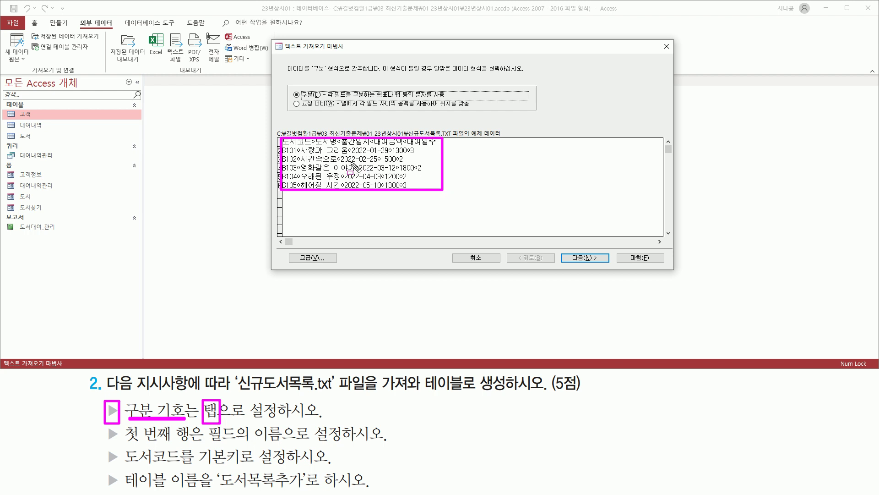
drag(291, 89, 320, 100)
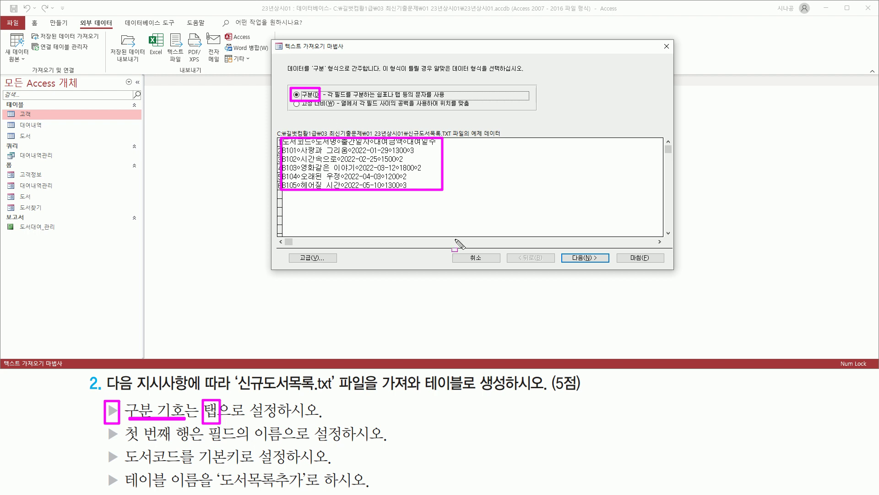
key(Escape)
drag(562, 251, 611, 266)
key(Escape)
click(595, 257)
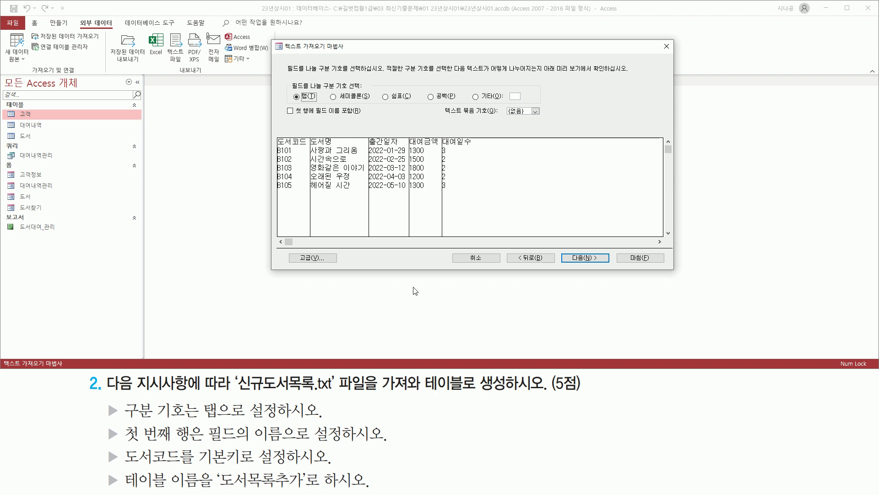
Step: Keep tab (탭) as the field delimiter, mark the first row as containing field names, and continue to the field options
key(ctrl+2)
drag(285, 79, 375, 90)
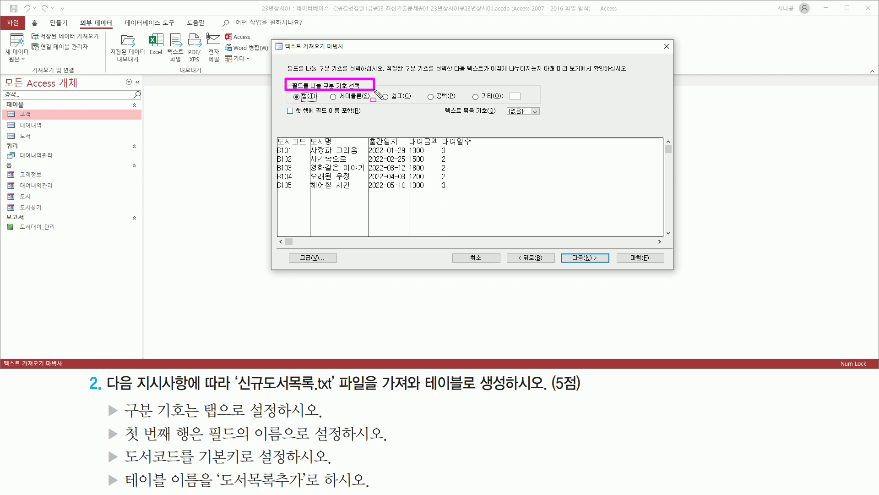
drag(292, 103, 315, 102)
mouse_move(101, 422)
mouse_down()
mouse_move(121, 446)
mouse_move(386, 443)
mouse_up()
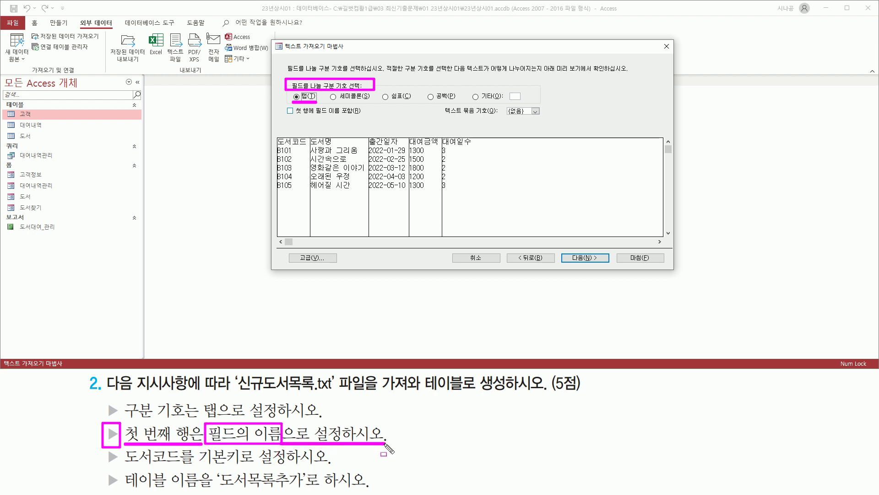
drag(295, 116, 360, 116)
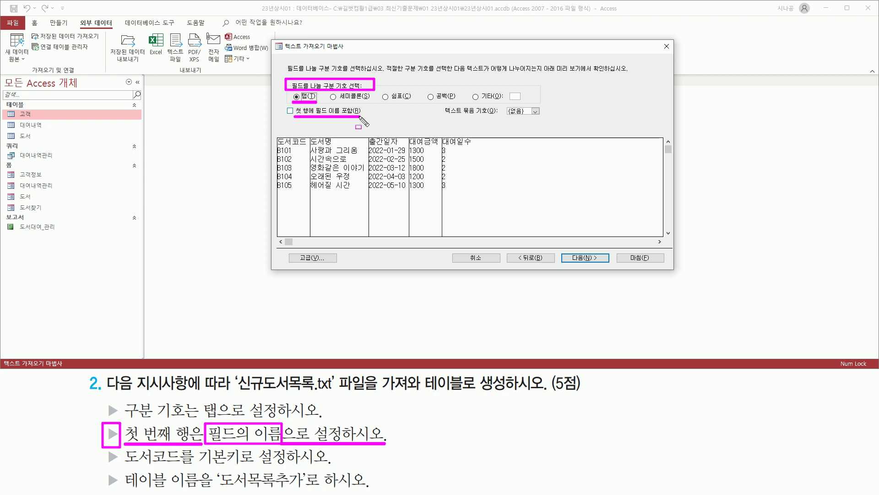
drag(284, 106, 306, 130)
key(Escape)
click(290, 110)
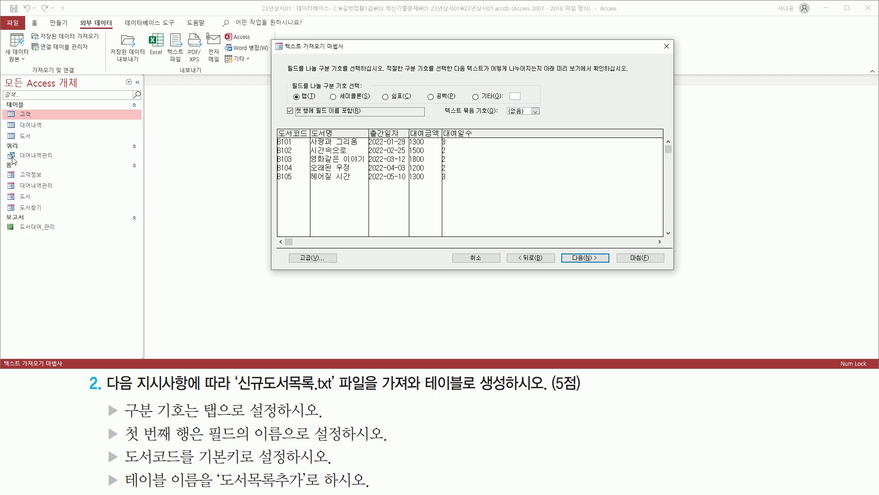
mouse_move(274, 127)
mouse_down()
mouse_move(337, 137)
mouse_move(491, 139)
mouse_up()
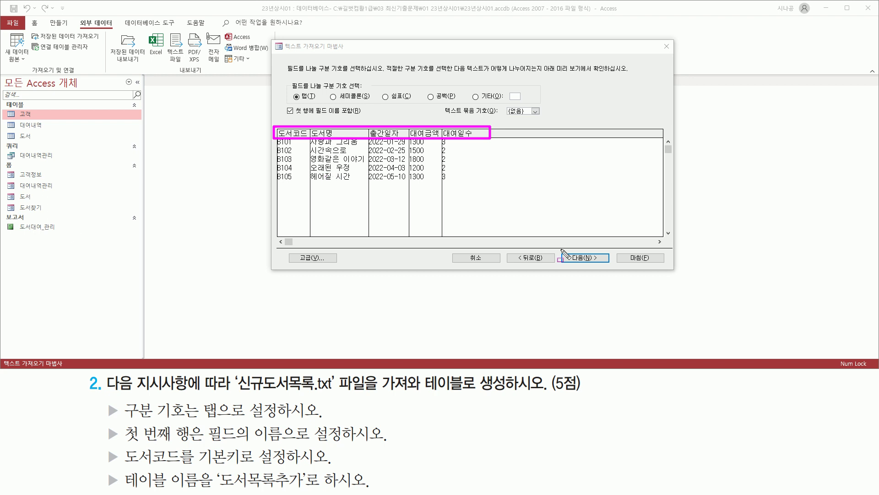
mouse_move(560, 251)
mouse_down()
mouse_move(595, 250)
mouse_move(612, 263)
mouse_up()
key(Escape)
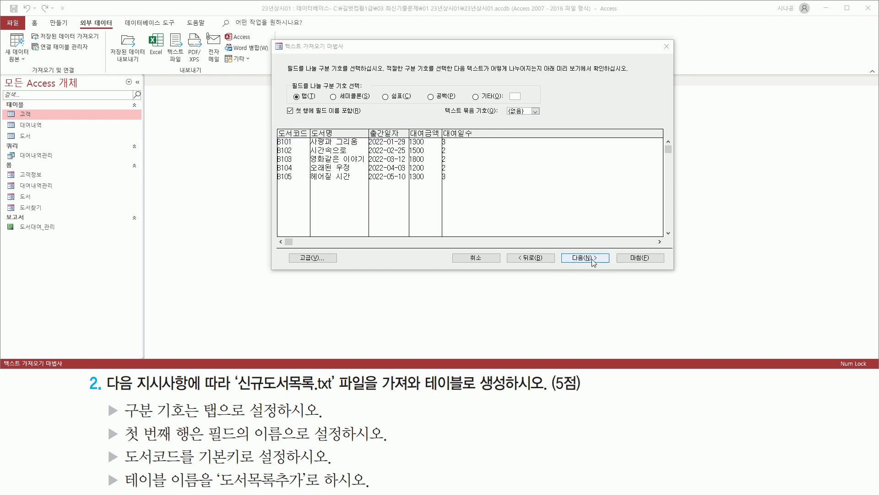
click(592, 259)
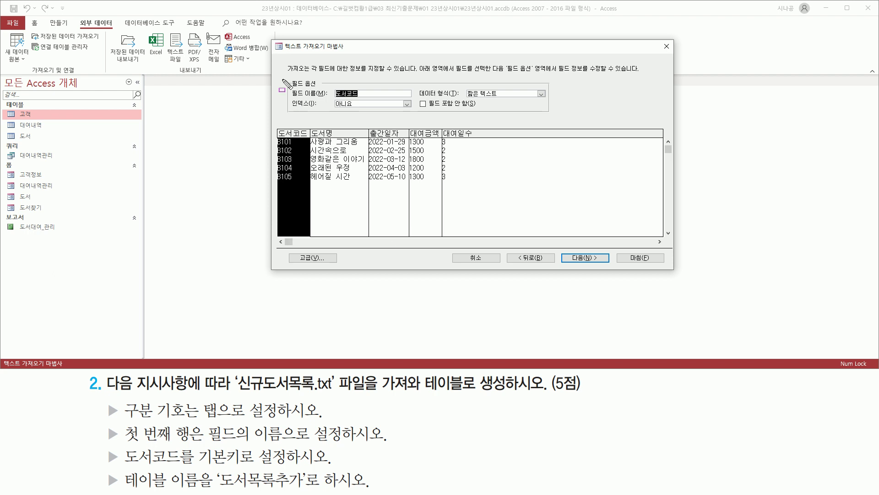
Step: Accept the default field options for the imported columns and continue to the primary key settings
drag(287, 79, 554, 117)
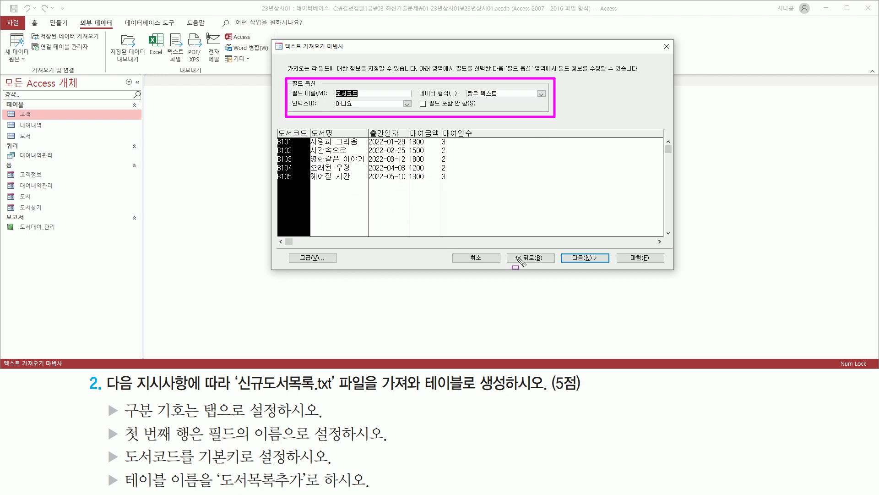
drag(561, 251, 615, 266)
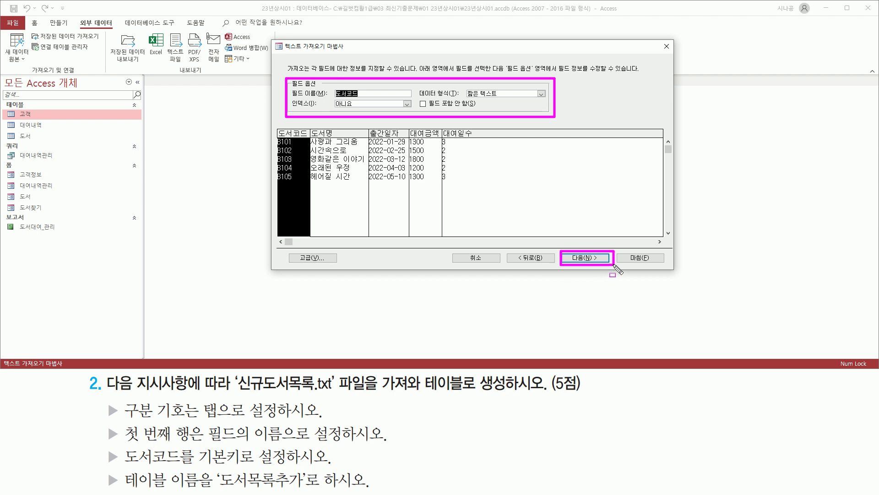
key(Escape)
click(591, 258)
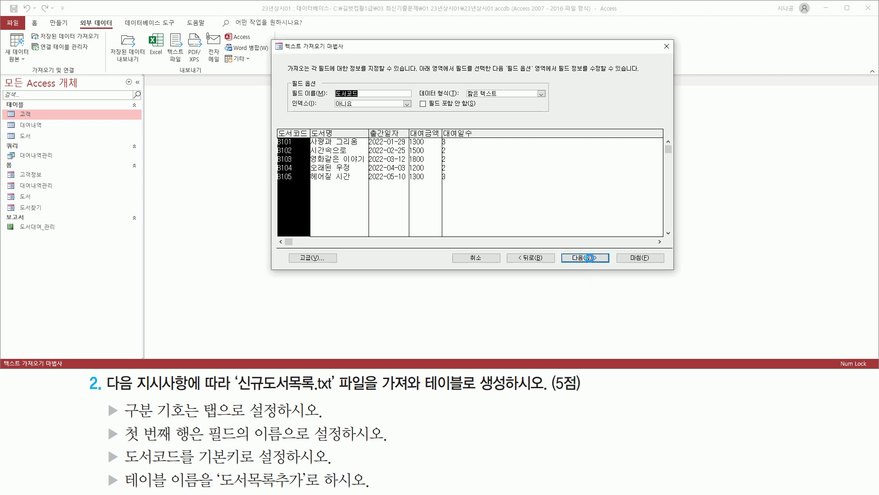
Step: Choose 도서코드 as the primary key for the imported table and continue to the table name settings
key(ctrl+2)
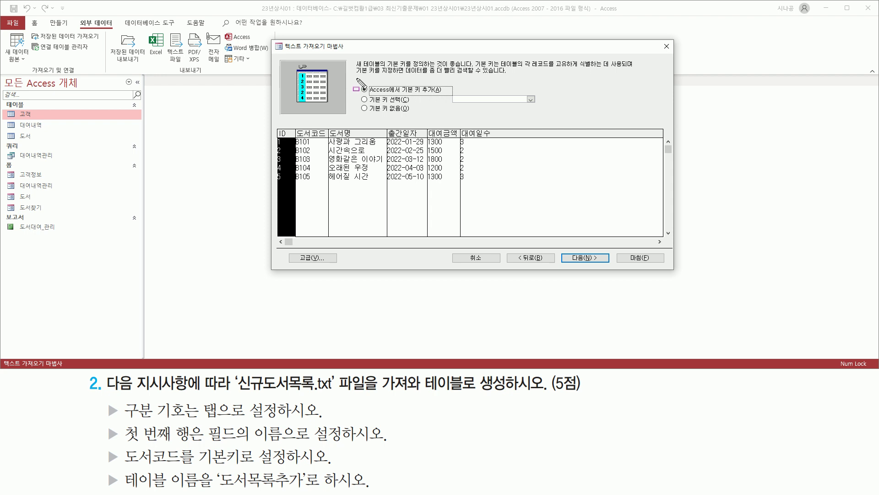
mouse_move(353, 80)
mouse_down()
mouse_move(367, 118)
mouse_move(544, 118)
mouse_up()
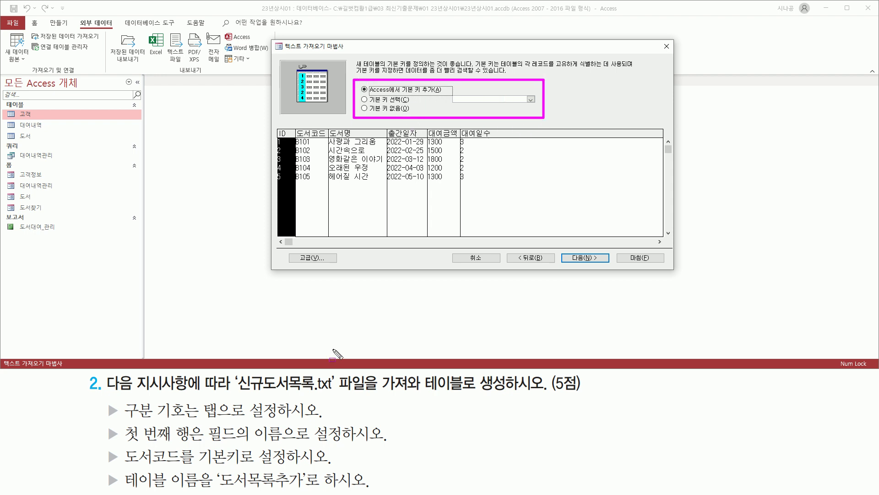
mouse_move(104, 443)
mouse_down()
mouse_move(119, 466)
mouse_move(251, 464)
mouse_up()
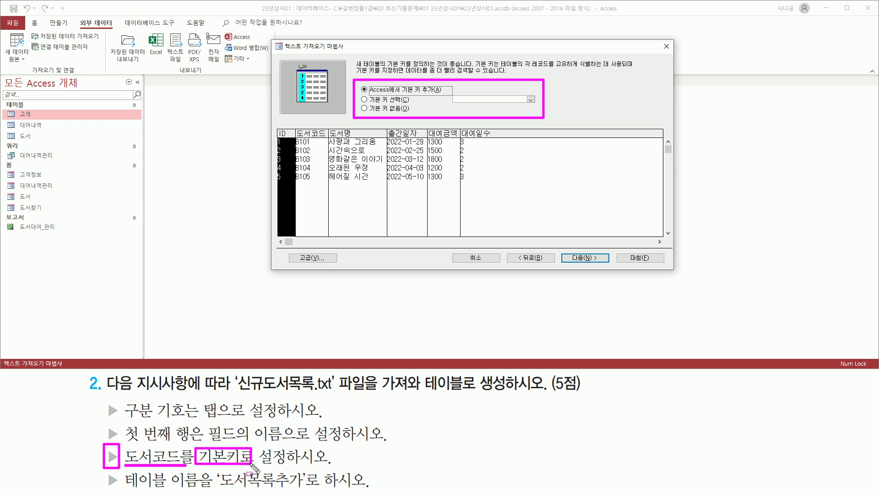
mouse_move(360, 95)
mouse_down()
mouse_move(368, 104)
mouse_move(410, 104)
mouse_up()
key(Escape)
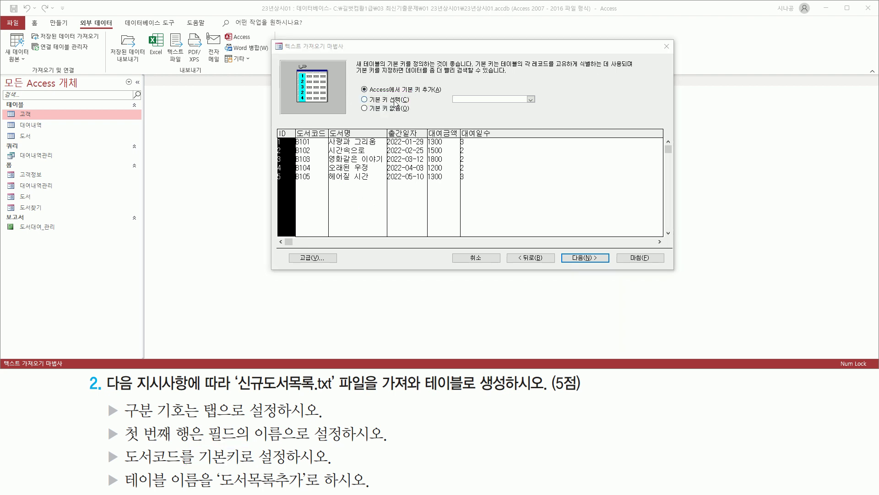
click(394, 99)
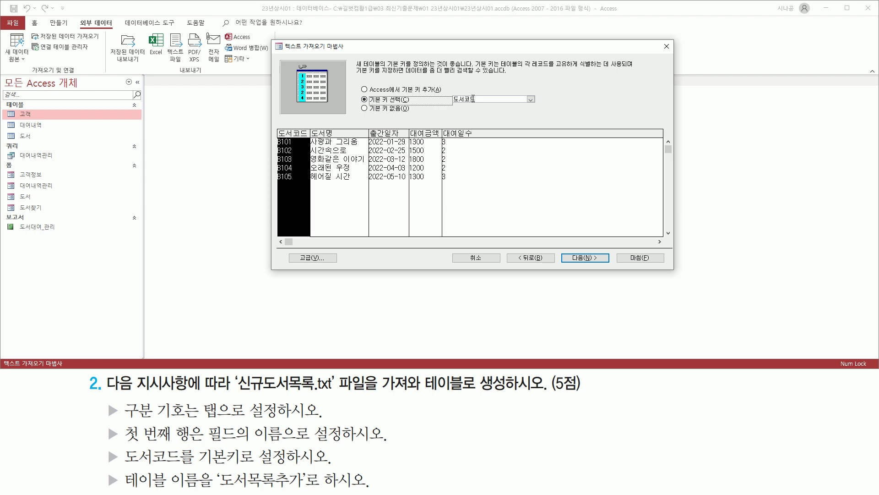
drag(450, 93, 487, 107)
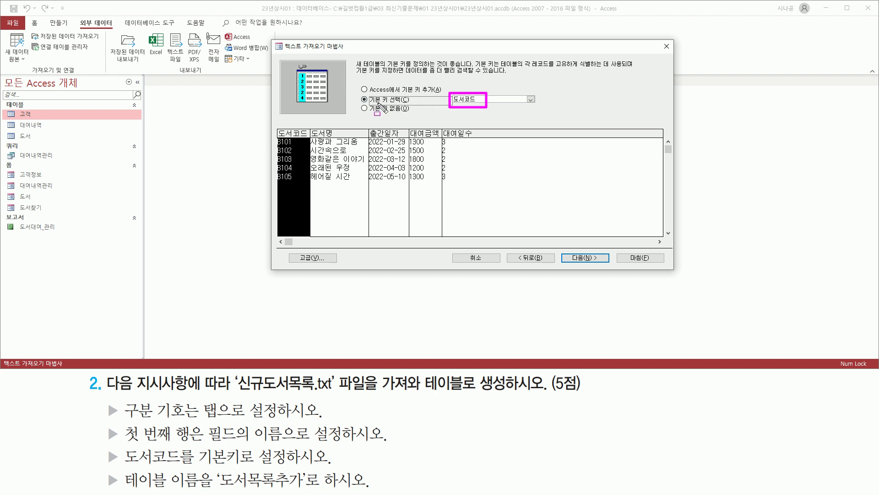
drag(363, 105, 413, 106)
drag(416, 101, 416, 104)
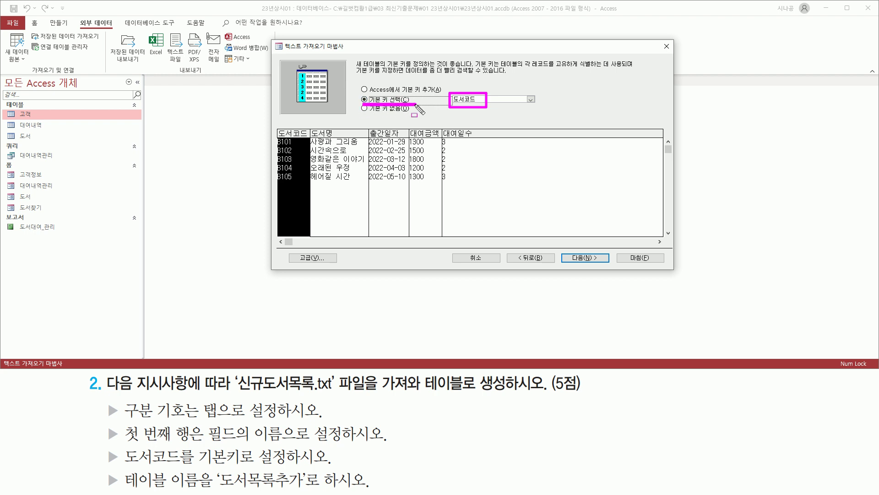
drag(566, 247, 604, 265)
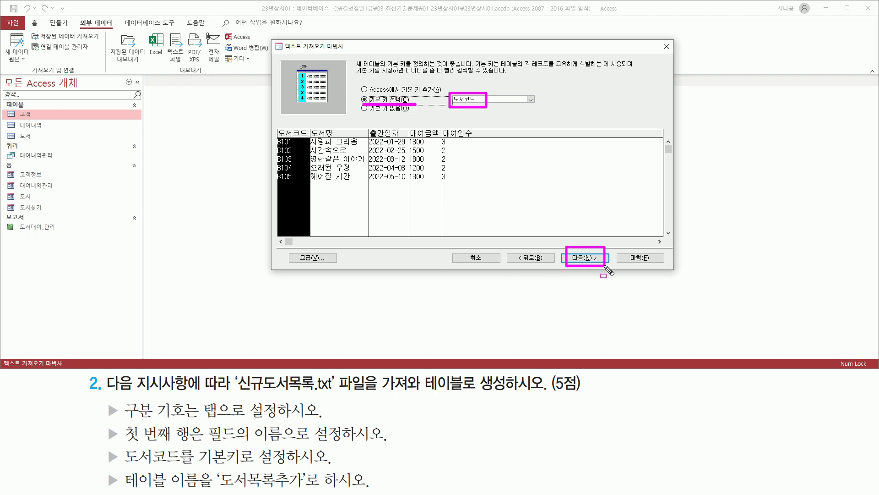
key(Escape)
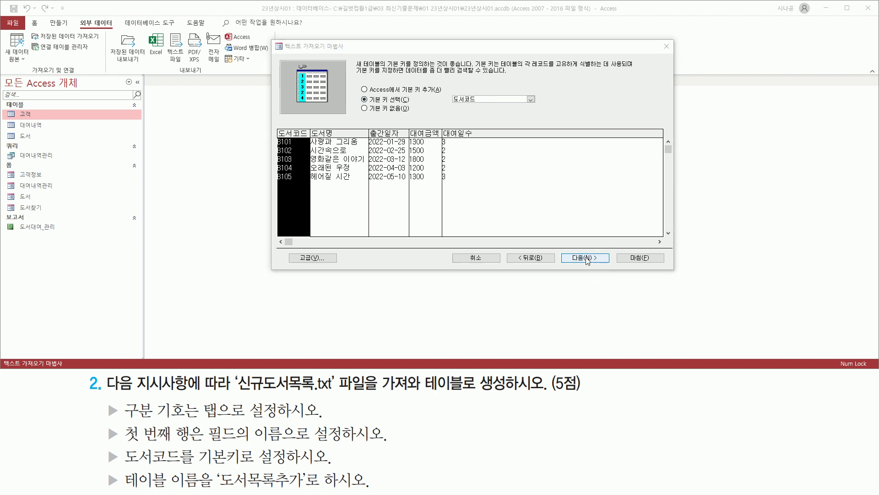
click(587, 257)
Step: Name the destination table 도서목록추가 and finish the text import
drag(351, 101, 425, 122)
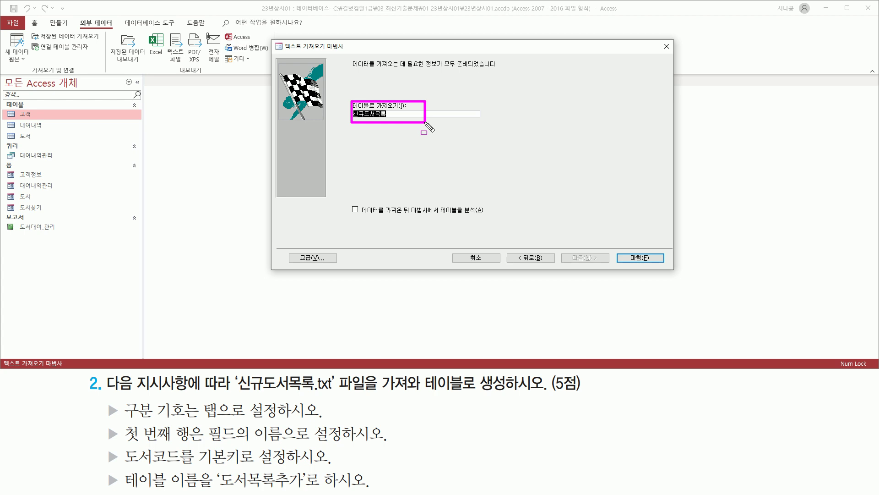
drag(125, 487, 306, 488)
key(Escape)
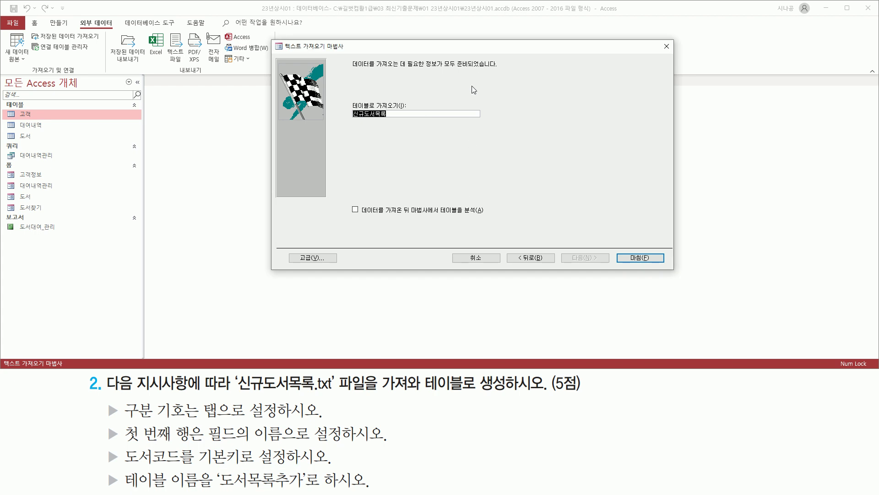
click(425, 114)
key(Delete)
key(Delete)
drag(349, 123, 401, 123)
drag(617, 246, 668, 266)
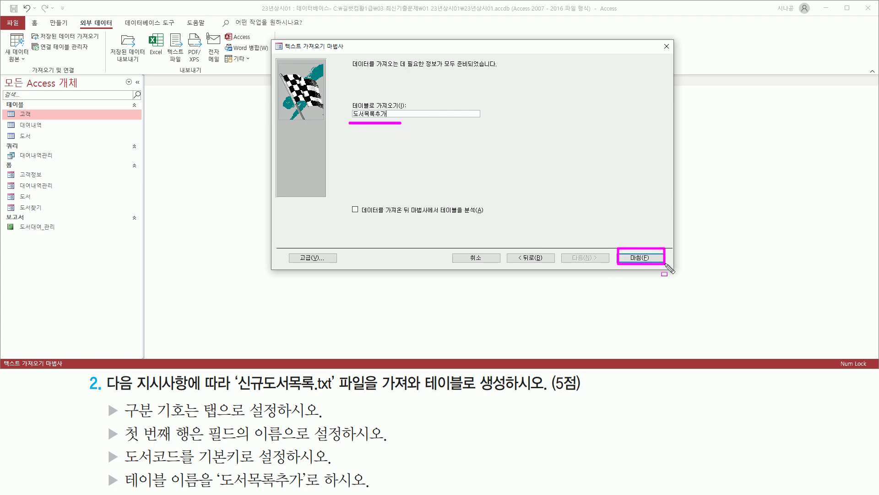
key(Escape)
click(659, 256)
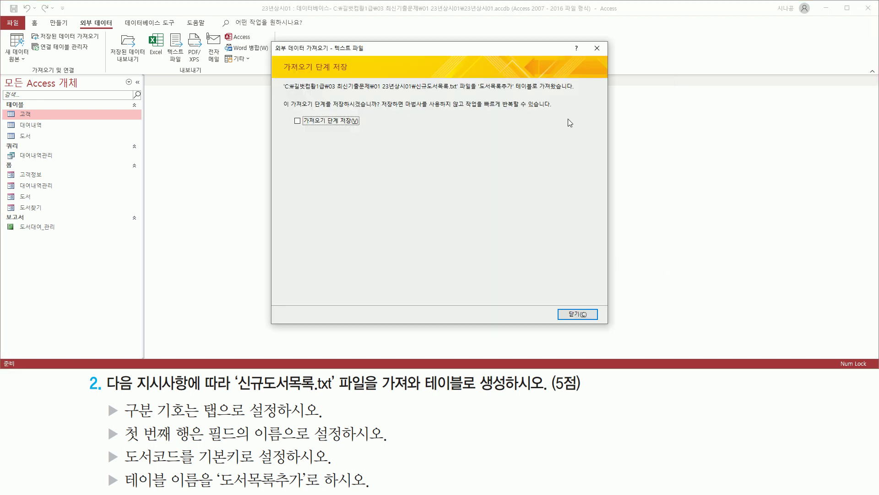
Step: Close the import dialog without saving the import steps
drag(281, 60, 359, 74)
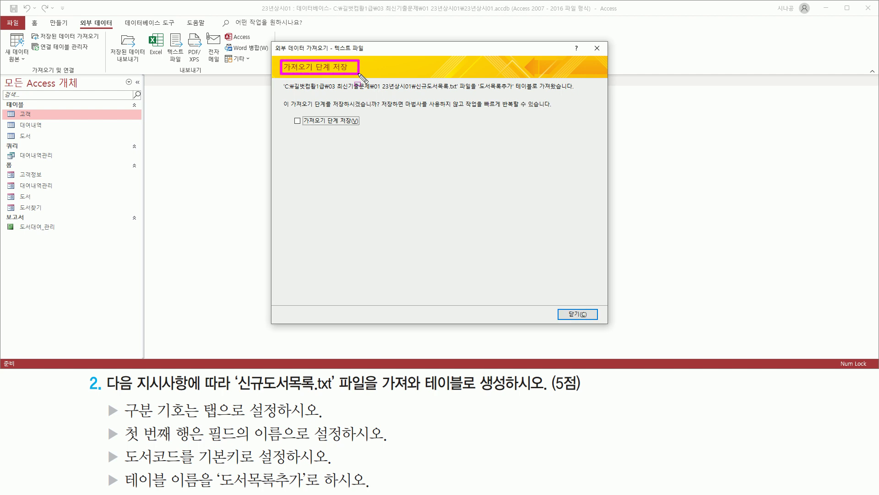
mouse_move(558, 303)
mouse_down()
mouse_move(578, 321)
mouse_move(598, 320)
mouse_up()
key(Escape)
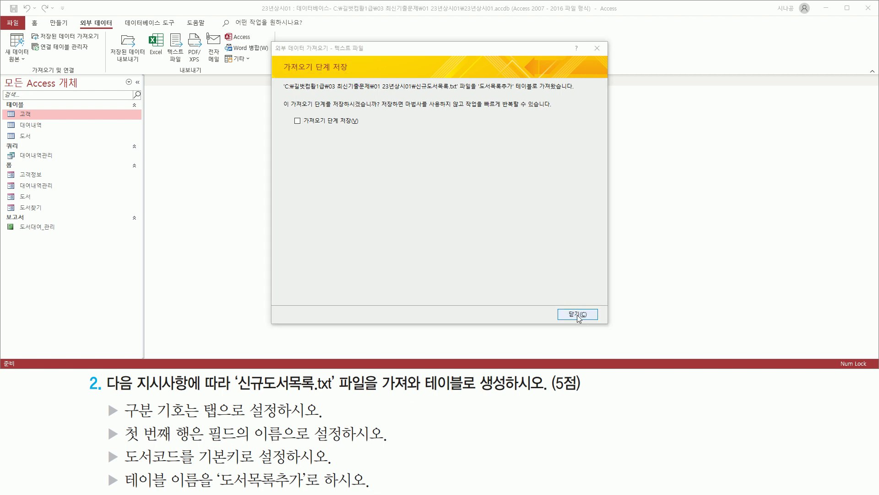
click(578, 314)
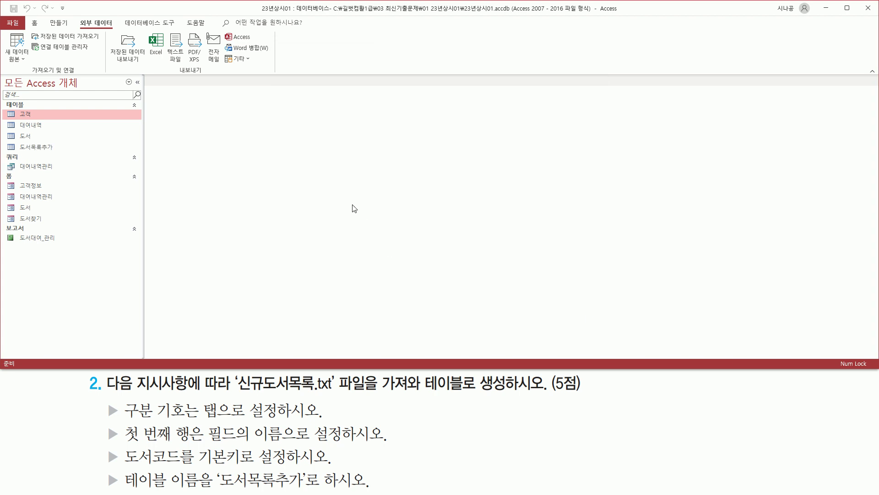
Step: Open the imported 도서목록추가 table in datasheet view to check its records
key(ctrl+2)
drag(17, 141, 57, 153)
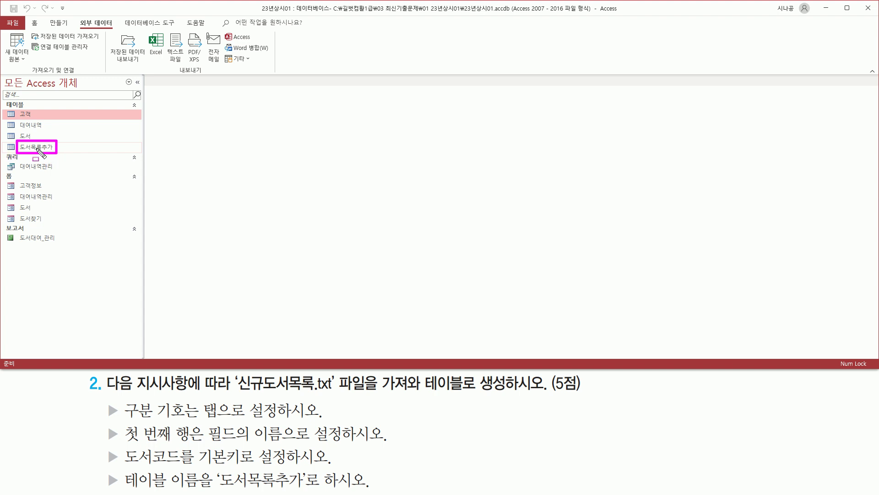
key(Escape)
double_click(37, 147)
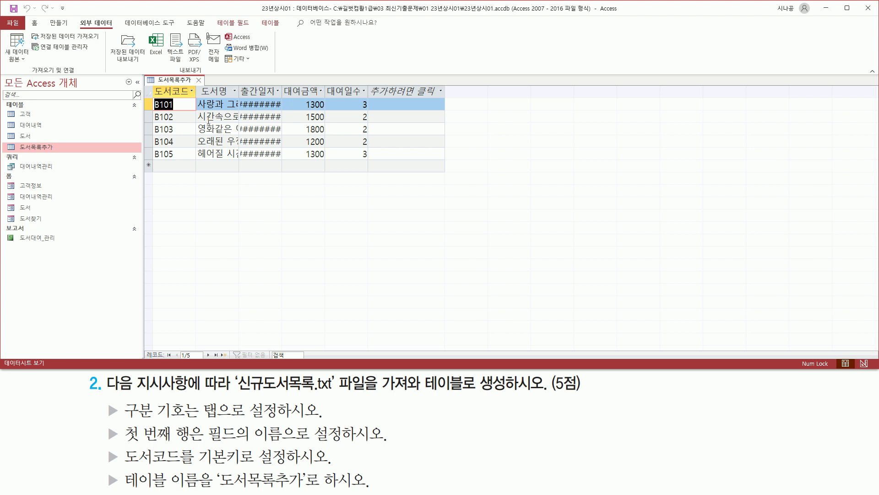
mouse_move(152, 85)
mouse_down()
mouse_move(392, 158)
mouse_move(372, 161)
mouse_up()
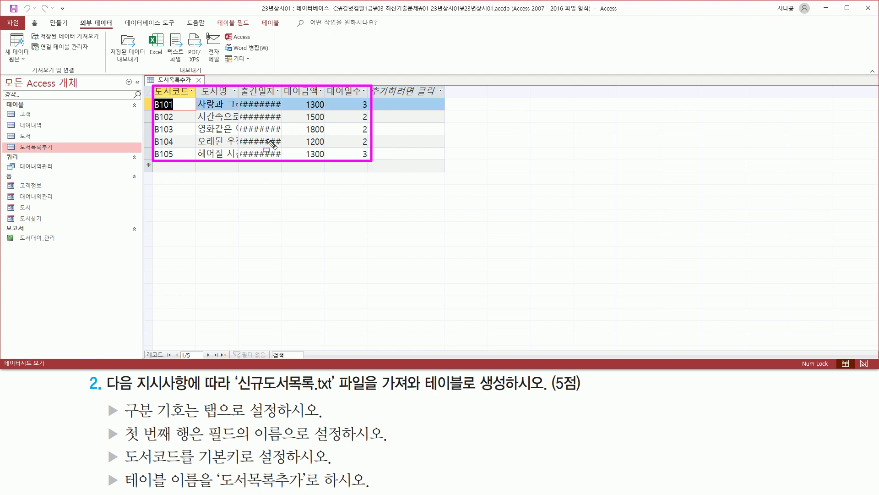
key(e)
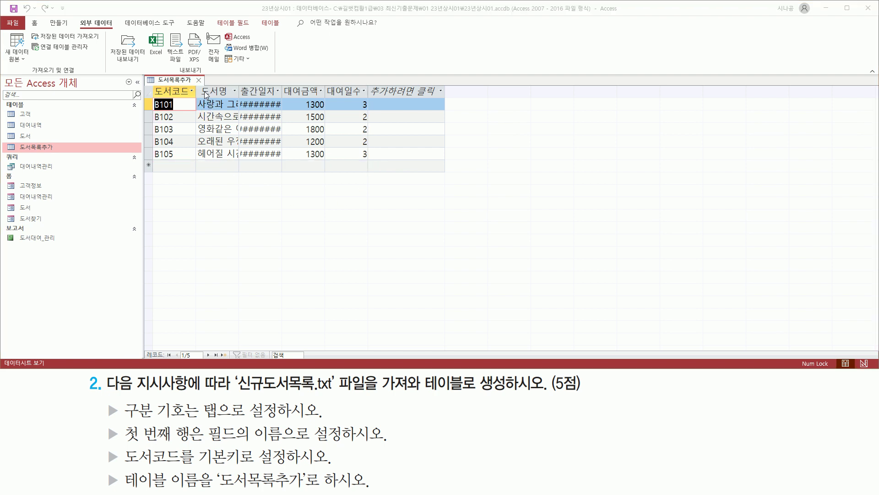
Step: Fit the 도서명 and 출간일자 column widths to their contents in the 도서목록추가 datasheet
drag(200, 85, 227, 154)
drag(243, 85, 275, 158)
key(Escape)
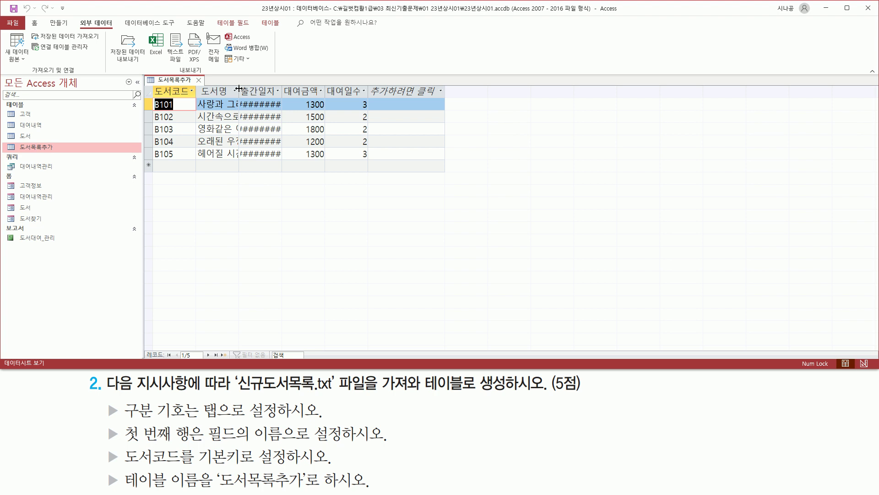
double_click(239, 89)
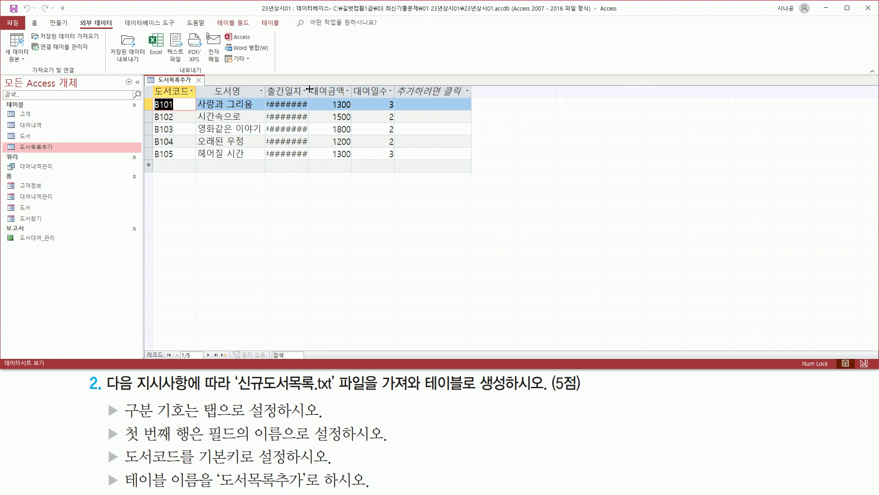
double_click(309, 88)
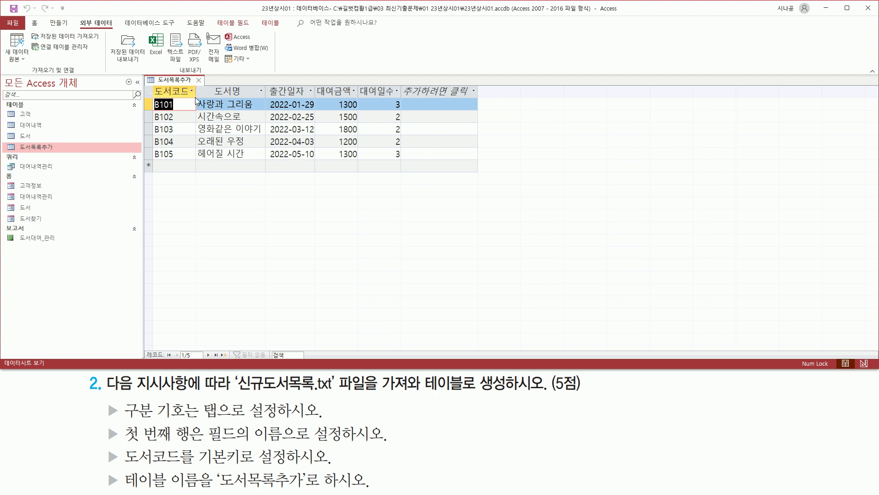
Step: Close the 도서목록추가 table and save its layout changes
drag(192, 74, 211, 88)
key(Escape)
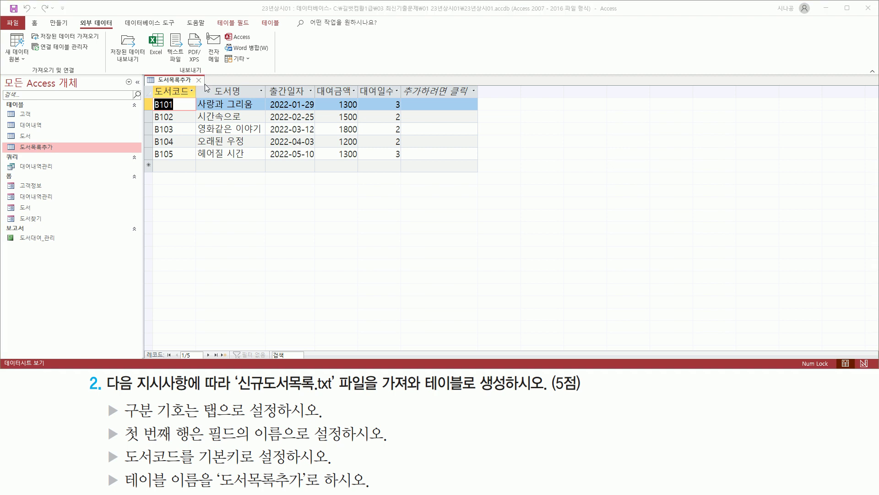
click(200, 80)
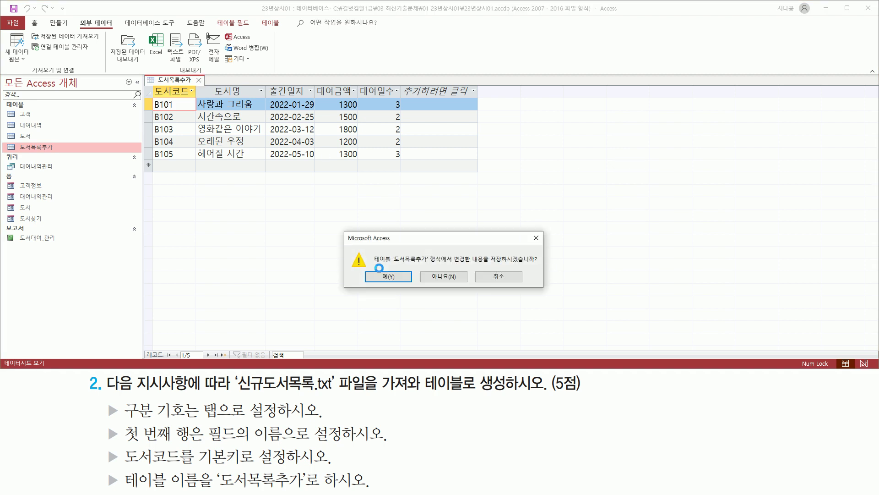
drag(376, 267, 408, 293)
key(Escape)
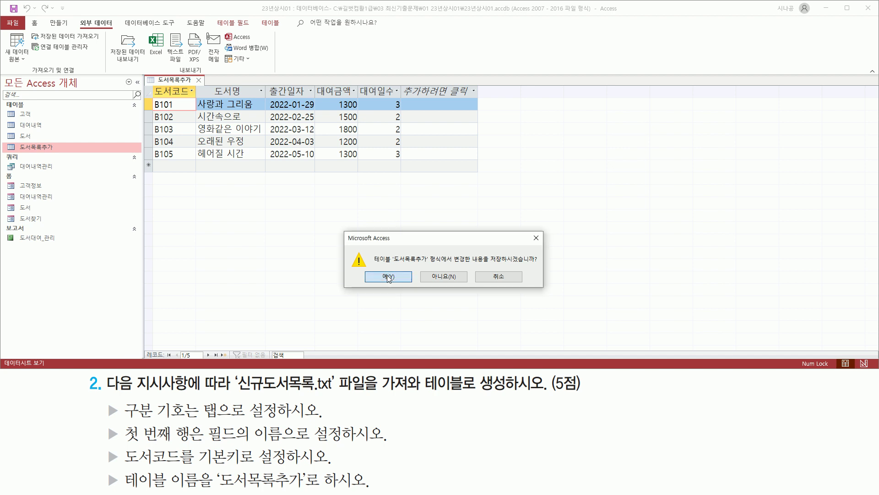
click(388, 277)
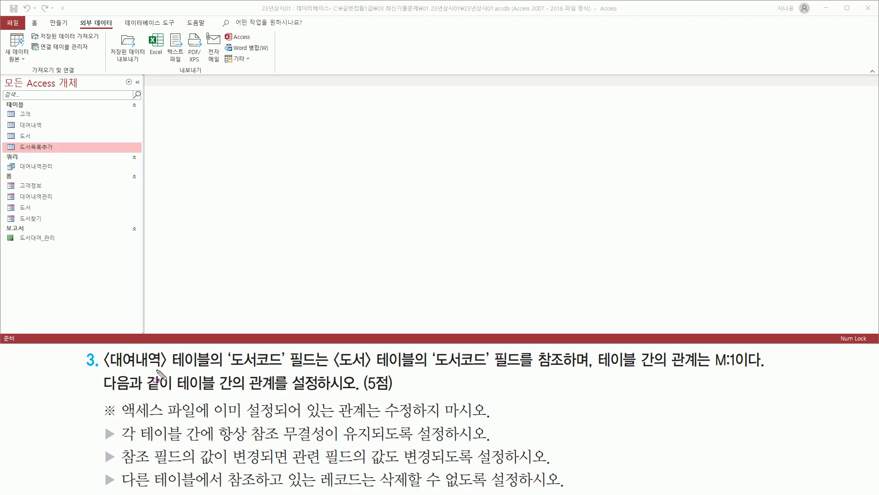
Step: Examine the task 3 requirements for the M:1 relationship between the 대여내역 and 도서 tables on the 도서코드 field
mouse_move(105, 368)
mouse_down()
mouse_move(228, 367)
mouse_move(209, 369)
mouse_move(211, 347)
mouse_move(277, 368)
mouse_move(579, 369)
mouse_up()
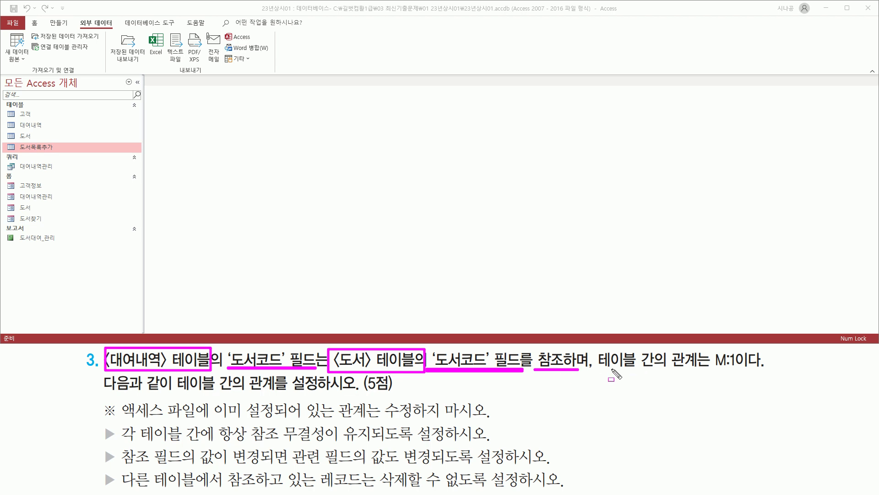
drag(710, 370, 764, 370)
drag(268, 357, 287, 353)
drag(434, 368, 506, 369)
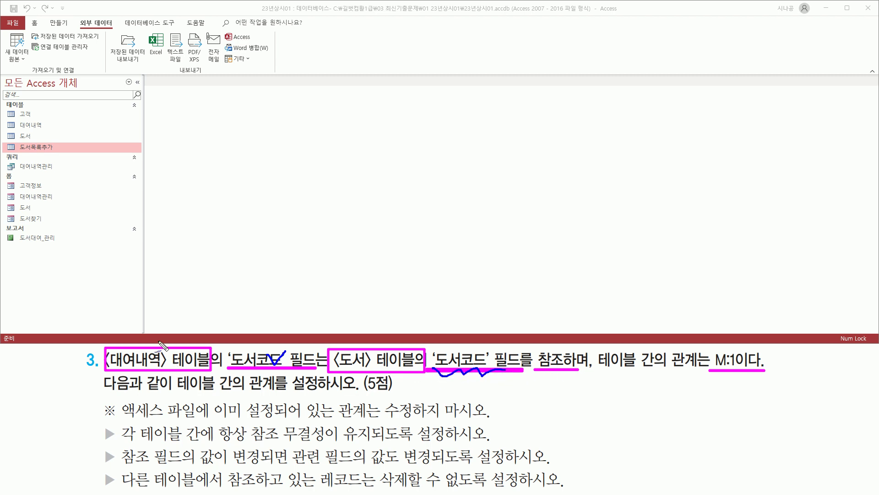
mouse_move(178, 321)
mouse_down()
mouse_move(188, 312)
mouse_move(198, 326)
mouse_up()
drag(364, 305, 365, 326)
drag(350, 367, 357, 365)
drag(178, 393, 344, 393)
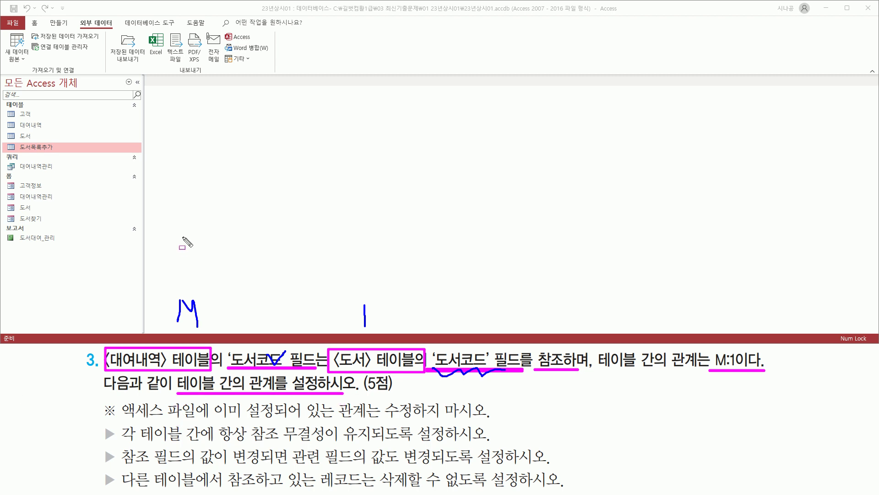
key(Escape)
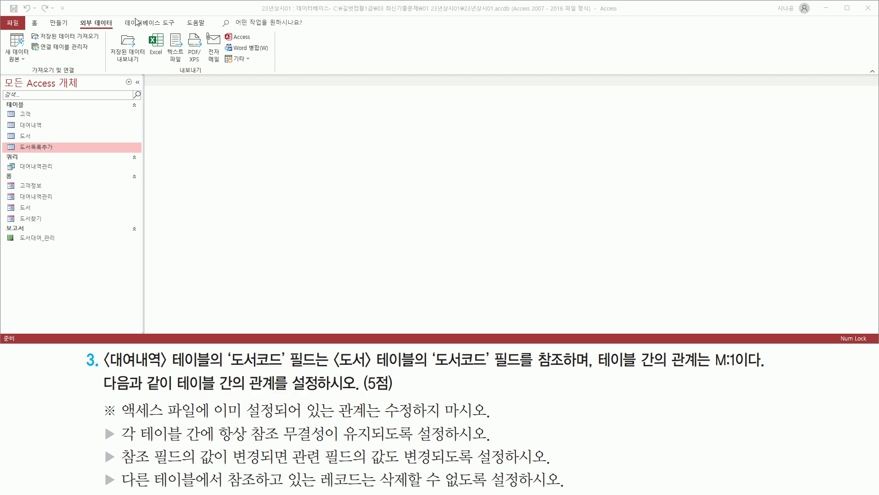
Step: Open the database's Relationships window and examine the existing relationship between the 고객 and 대여내역 tables
drag(121, 17, 180, 30)
key(Escape)
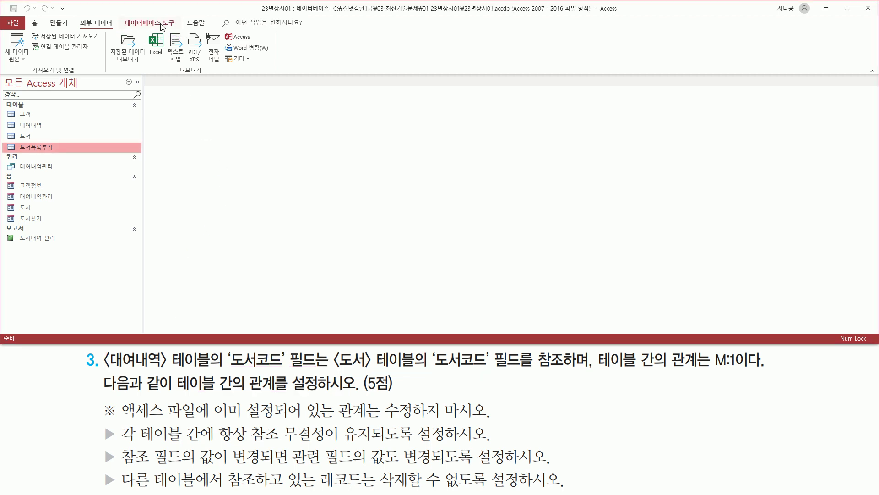
click(161, 26)
mouse_move(120, 28)
mouse_down()
mouse_move(180, 28)
mouse_move(180, 14)
mouse_up()
drag(100, 76, 124, 76)
drag(91, 29, 106, 61)
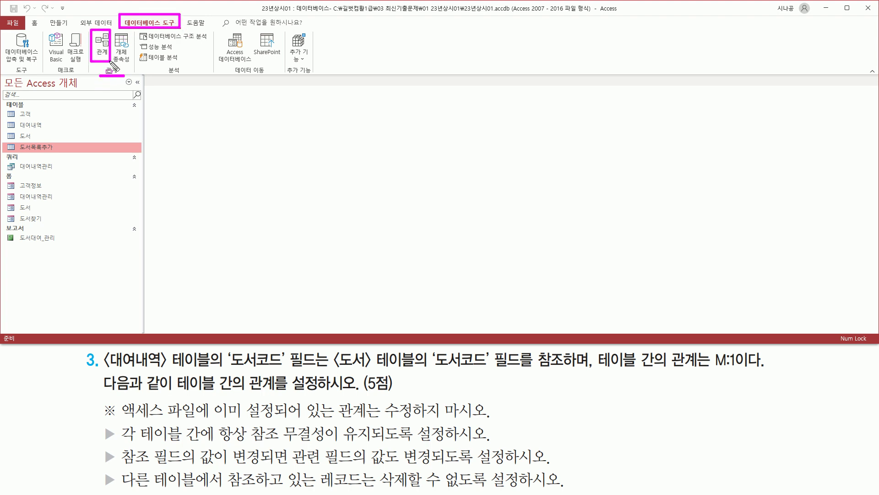
click(101, 45)
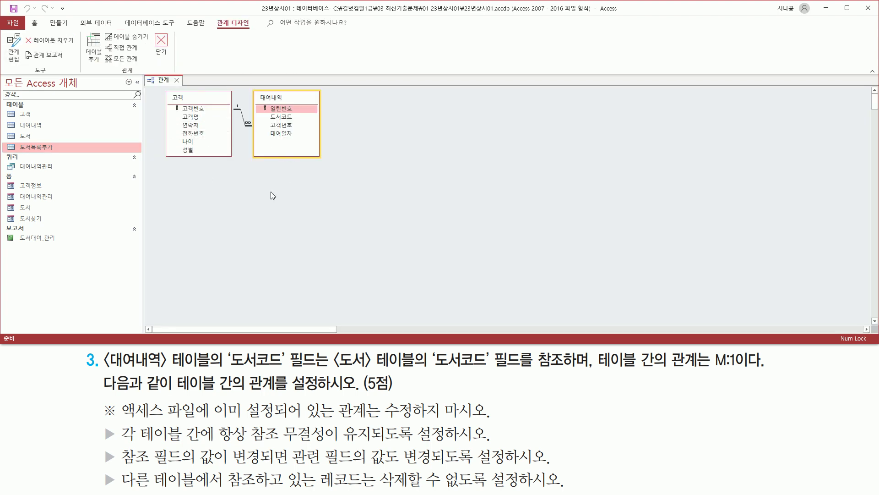
mouse_move(162, 95)
mouse_down()
mouse_move(235, 158)
mouse_move(327, 161)
mouse_up()
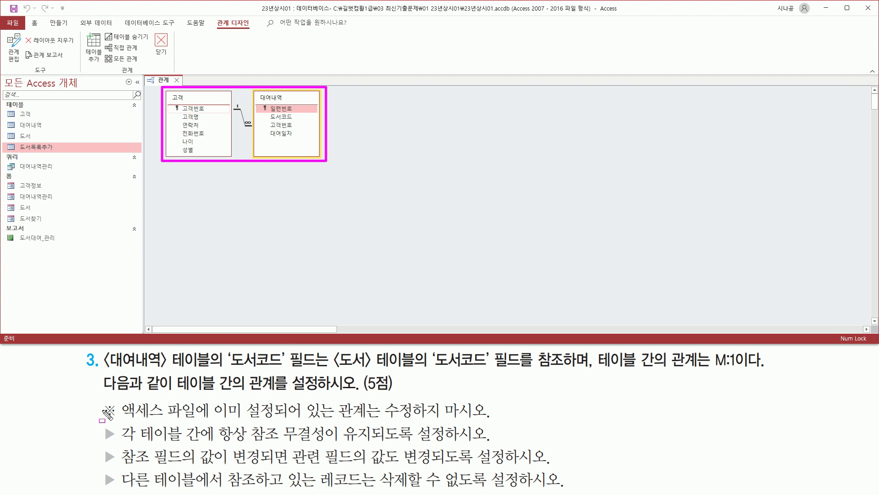
Step: Examine the task 3 rule about existing relationships and which tables, 대여내역 and 도서, the new relationship must connect
drag(120, 418, 495, 424)
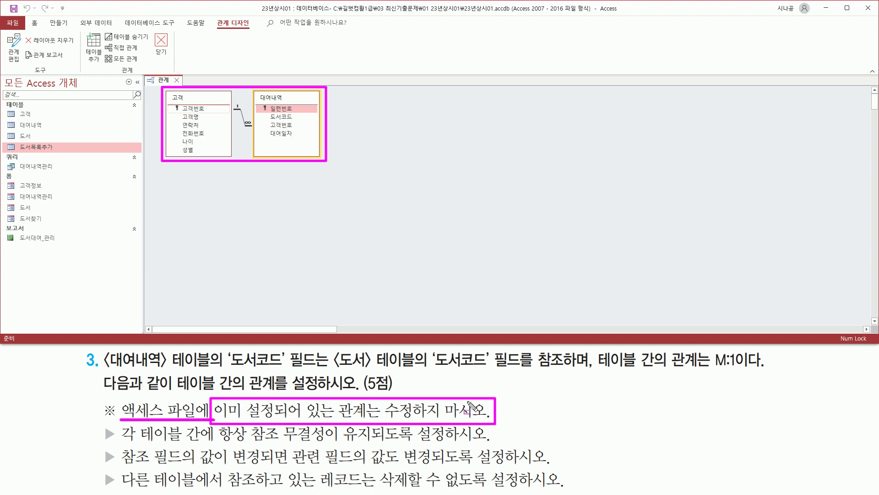
key(e)
drag(166, 89, 326, 165)
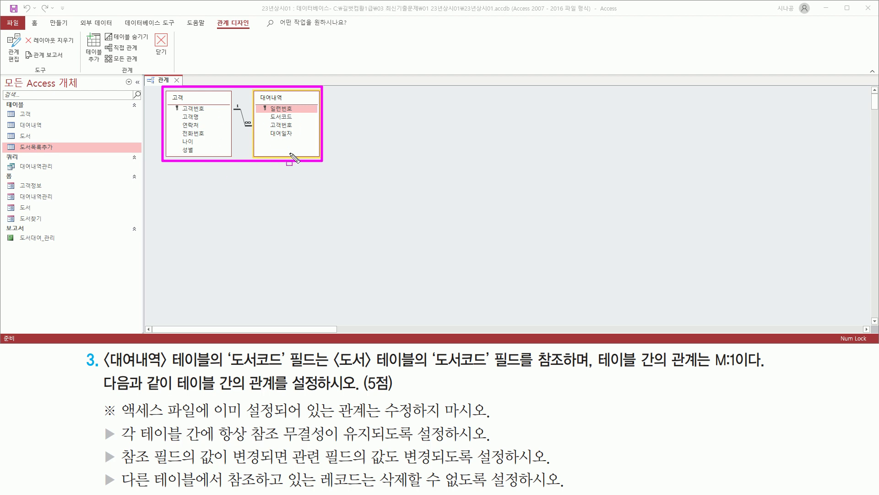
key(Escape)
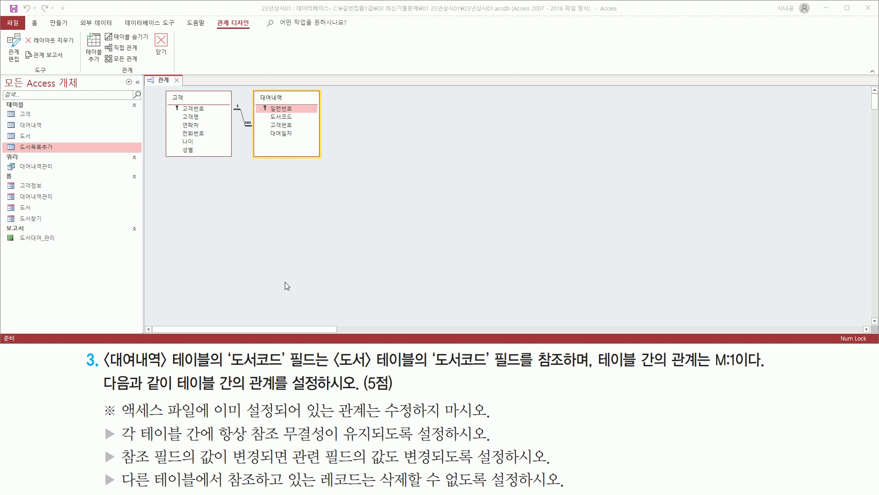
drag(99, 369, 214, 367)
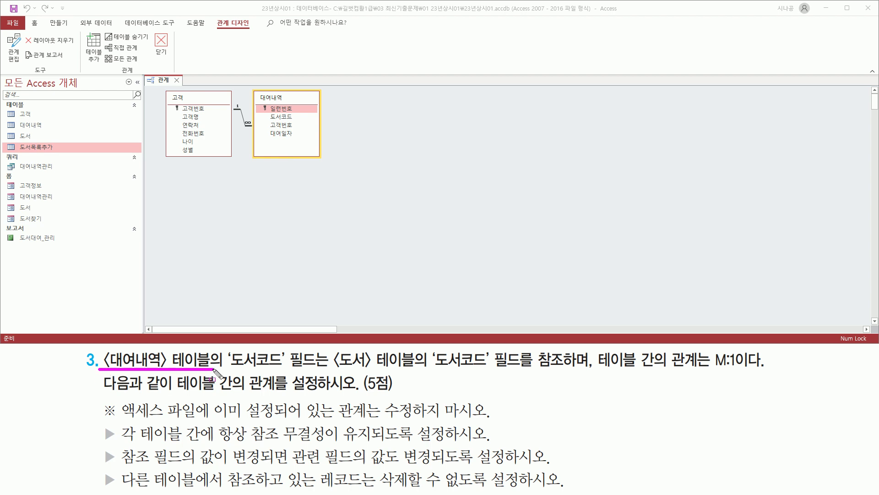
mouse_move(255, 96)
mouse_down()
mouse_move(296, 116)
mouse_move(318, 156)
mouse_up()
key(Escape)
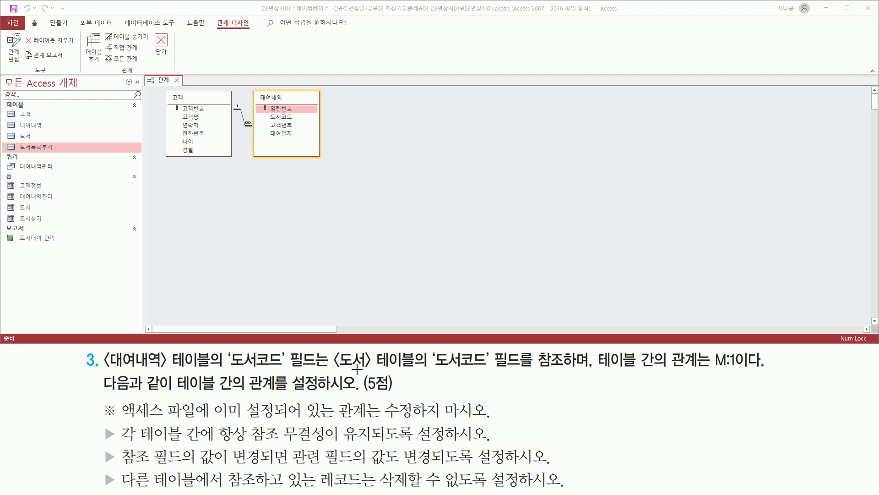
drag(333, 369, 415, 369)
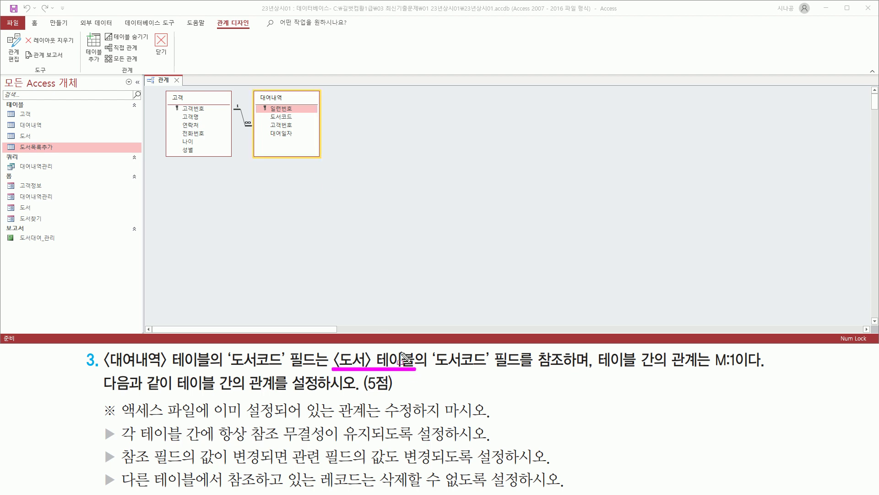
drag(213, 17, 256, 32)
drag(117, 65, 147, 80)
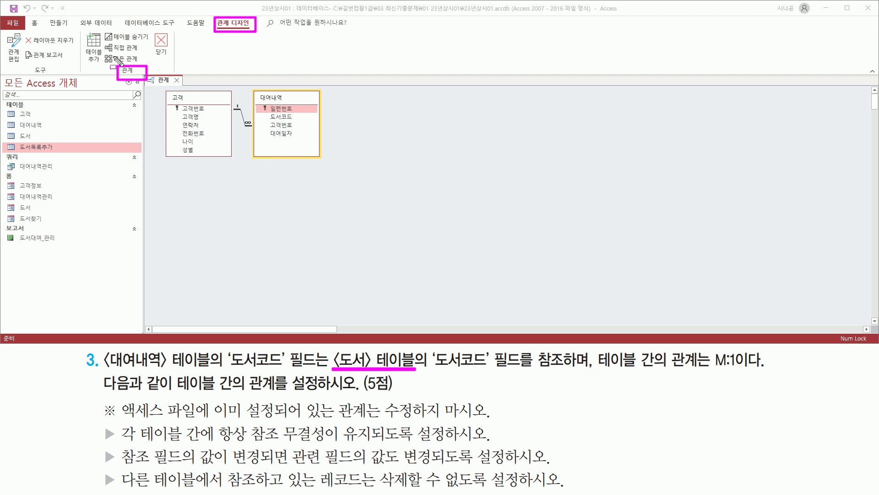
drag(82, 32, 101, 67)
key(Escape)
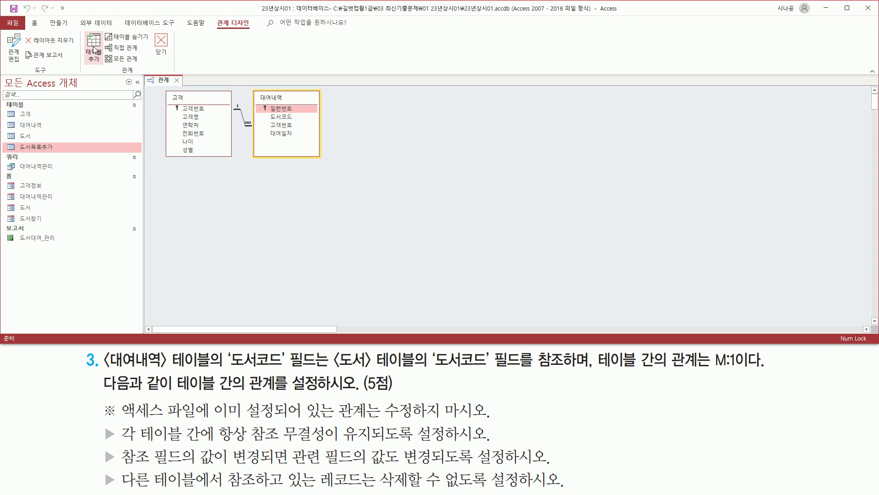
click(94, 46)
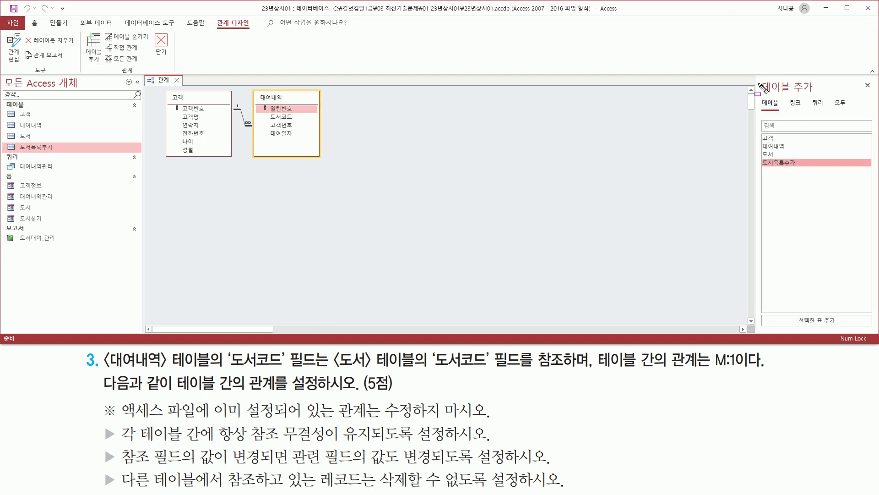
mouse_move(755, 74)
mouse_down()
mouse_move(870, 266)
mouse_move(875, 253)
mouse_up()
key(Escape)
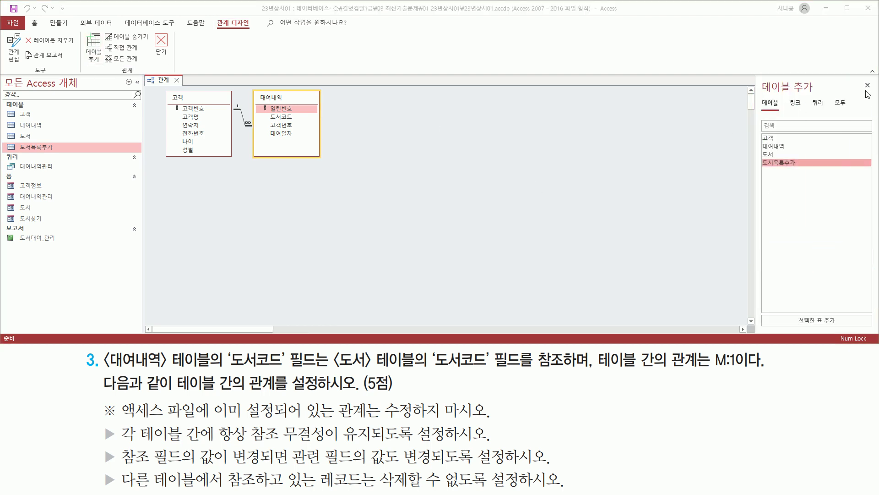
click(867, 85)
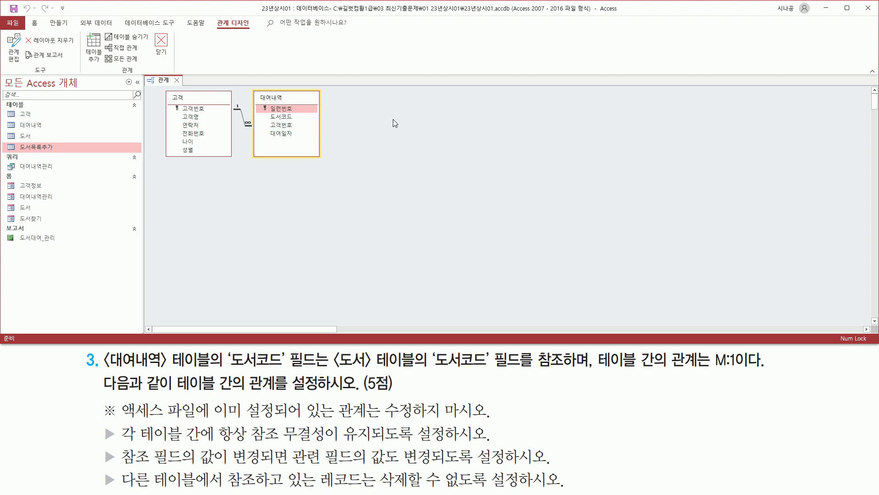
Step: Add the 도서 table to the relationship diagram and close the table list
right_click(393, 120)
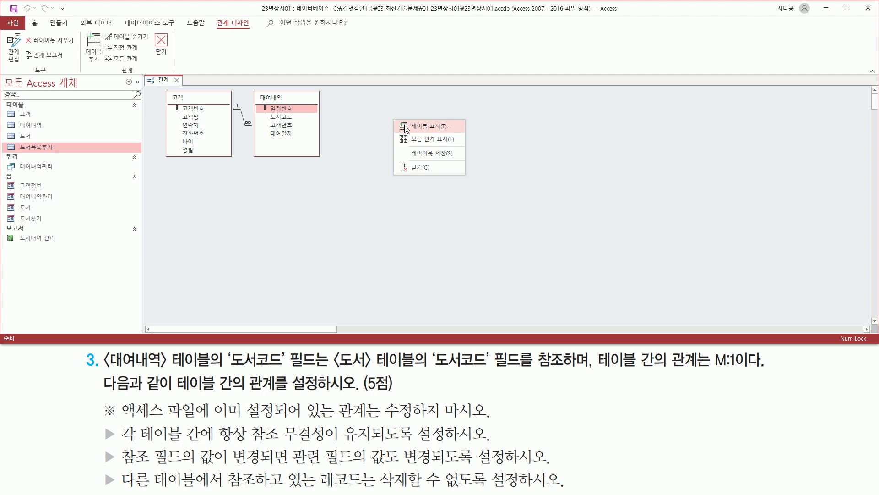
click(405, 127)
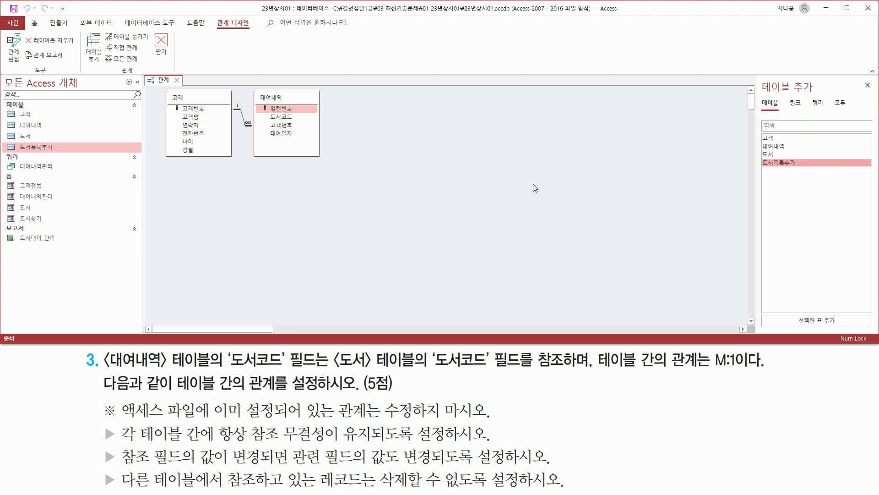
drag(769, 161, 877, 173)
key(Escape)
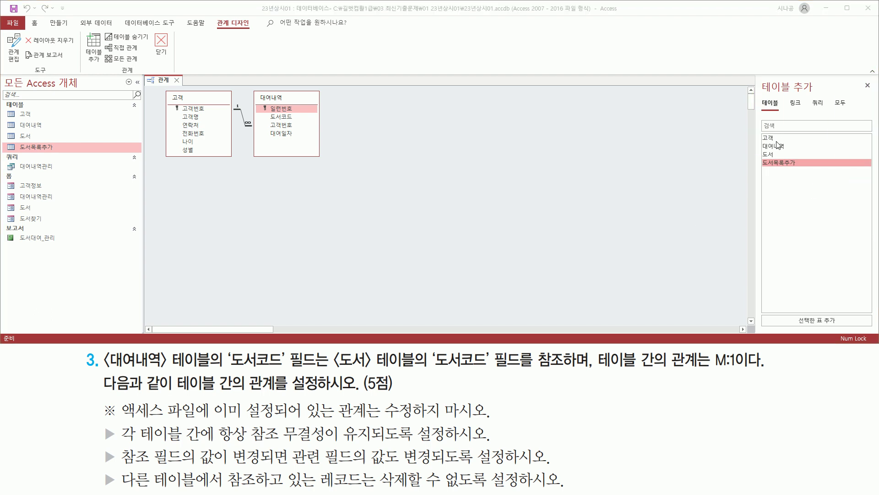
mouse_move(772, 154)
mouse_down()
mouse_move(764, 149)
mouse_move(778, 156)
mouse_up()
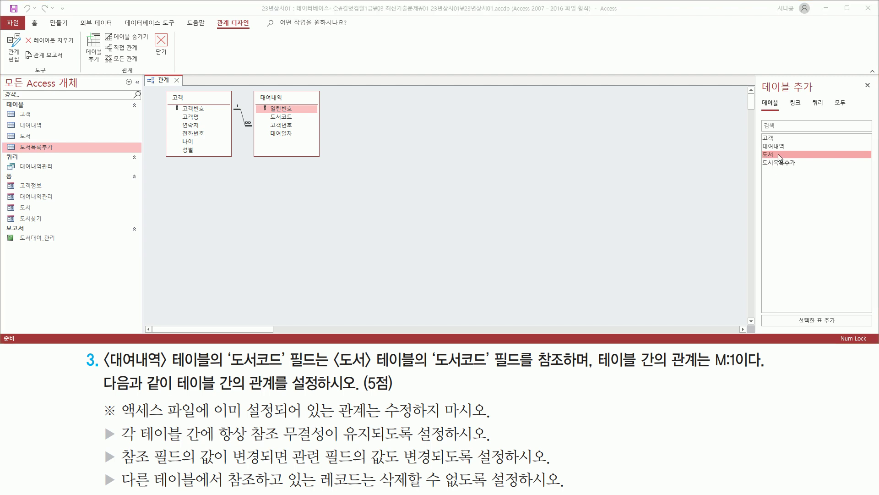
double_click(779, 153)
key(ctrl+shift+d)
mouse_move(338, 86)
mouse_down()
mouse_move(336, 132)
mouse_move(413, 163)
mouse_up()
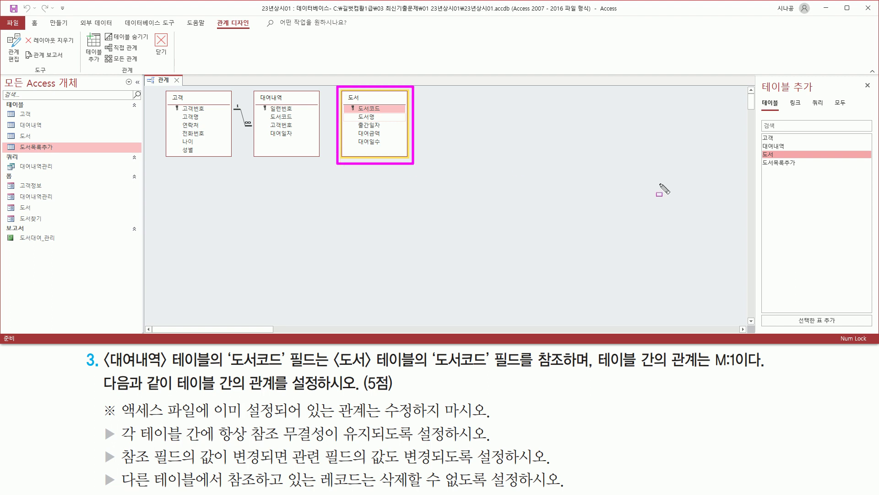
drag(763, 95, 816, 95)
key(ctrl+shift+d)
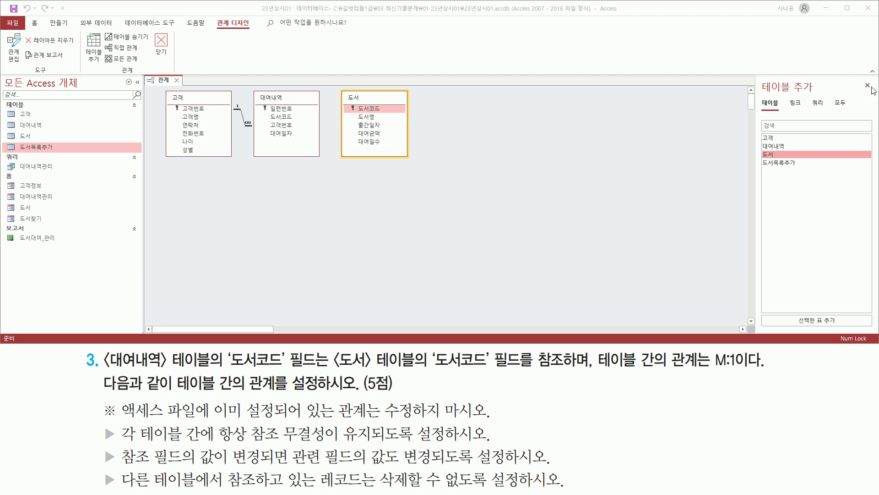
click(868, 87)
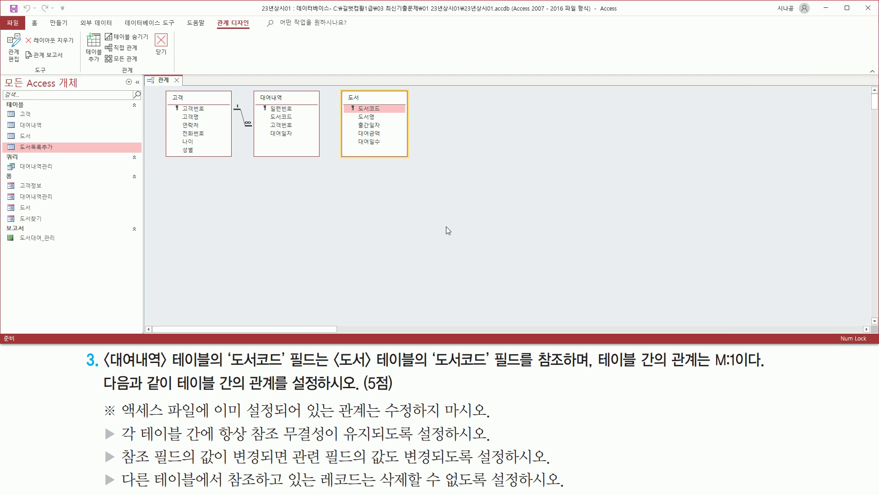
Step: Link the 도서코드 field of 대여내역 to the 도서코드 field of 도서 and review the proposed tables, fields and relationship type
drag(227, 368, 314, 368)
drag(434, 368, 528, 368)
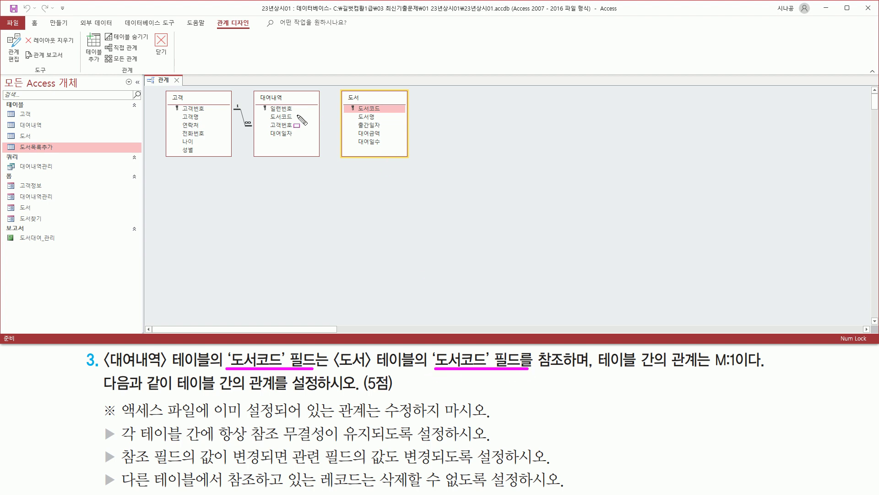
drag(347, 102, 388, 113)
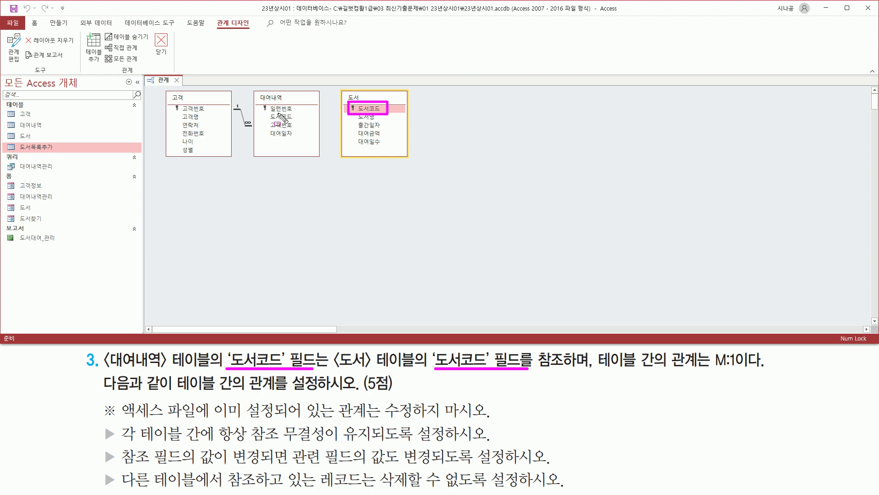
drag(265, 111, 304, 123)
key(Escape)
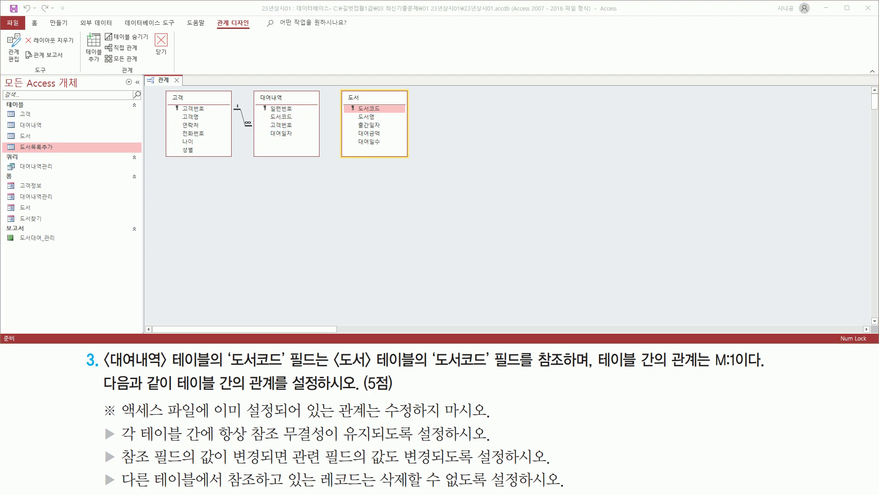
mouse_move(284, 113)
mouse_down()
mouse_move(345, 97)
mouse_move(348, 107)
mouse_move(336, 106)
mouse_move(356, 130)
mouse_move(318, 133)
mouse_move(279, 117)
mouse_move(352, 120)
mouse_move(370, 110)
mouse_up()
key(Escape)
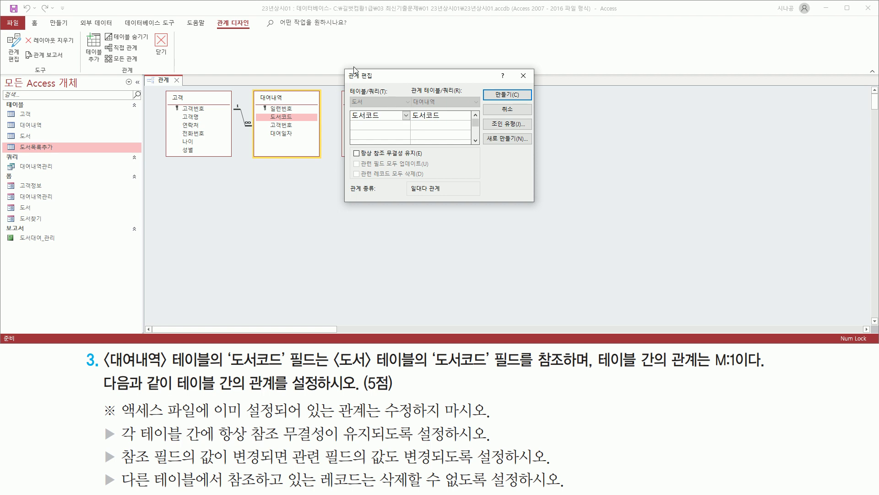
mouse_move(343, 69)
mouse_down()
mouse_move(381, 180)
mouse_move(539, 209)
mouse_up()
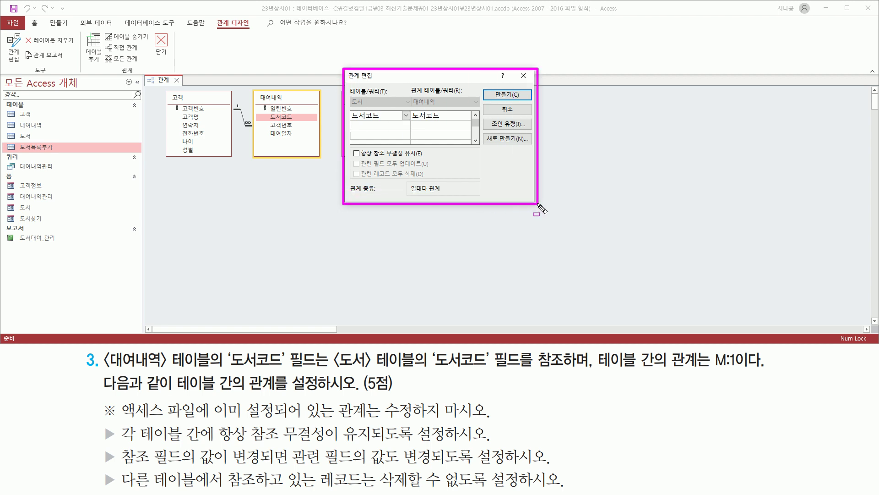
key(Escape)
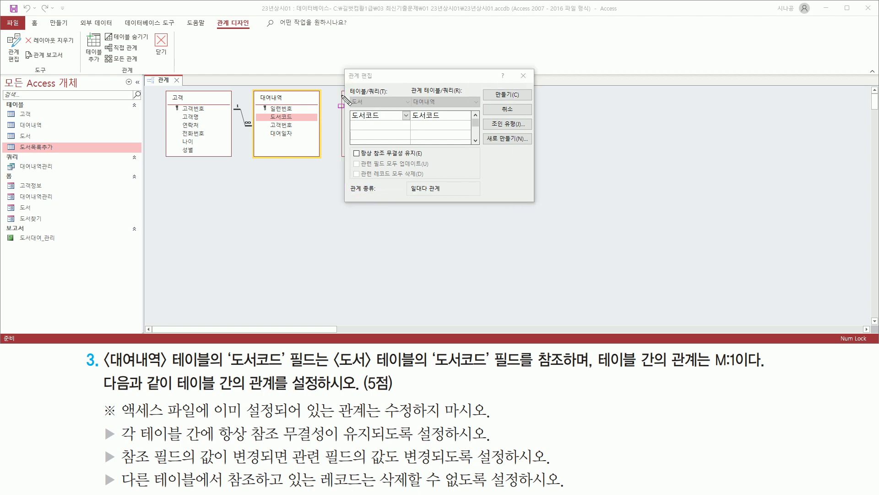
drag(347, 93, 387, 123)
mouse_move(409, 94)
mouse_down()
mouse_move(442, 109)
mouse_move(445, 122)
mouse_up()
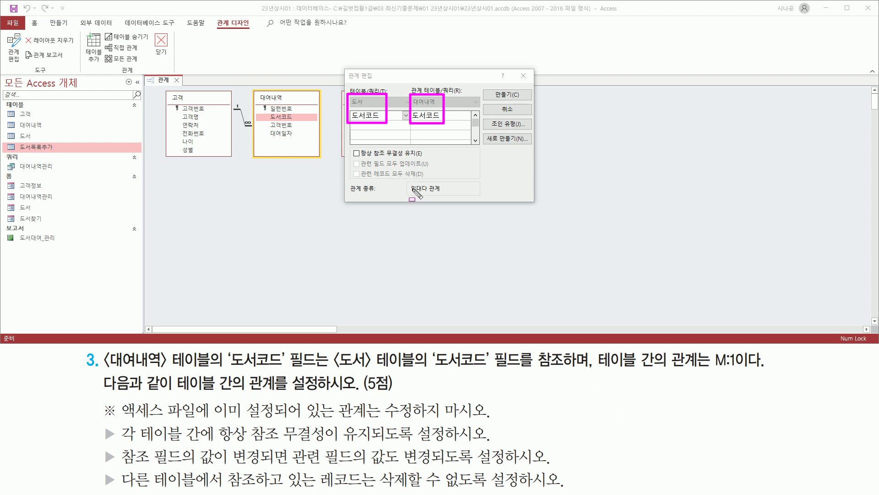
drag(408, 195, 443, 195)
Step: Enable 항상 참조 무결성 유지 for the relationship between 도서 and 대여내역
mouse_move(101, 422)
mouse_down()
mouse_move(102, 442)
mouse_move(117, 435)
mouse_move(117, 422)
mouse_up()
drag(216, 444, 457, 445)
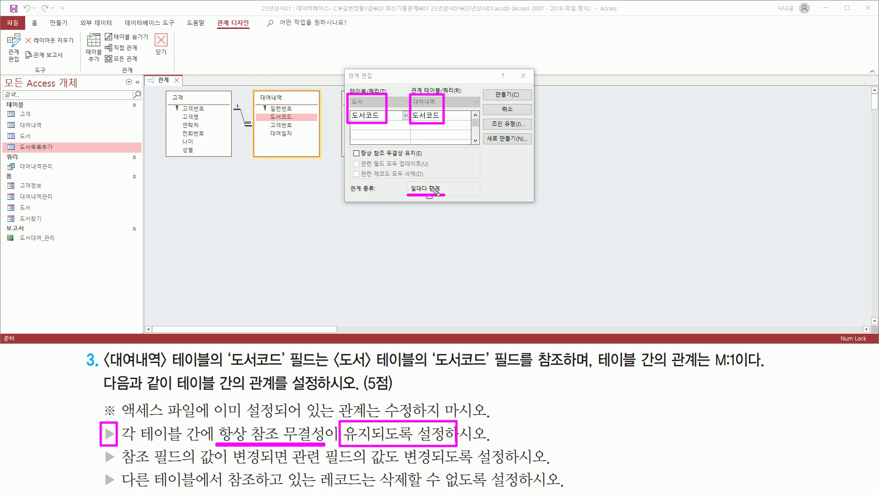
drag(350, 146, 438, 171)
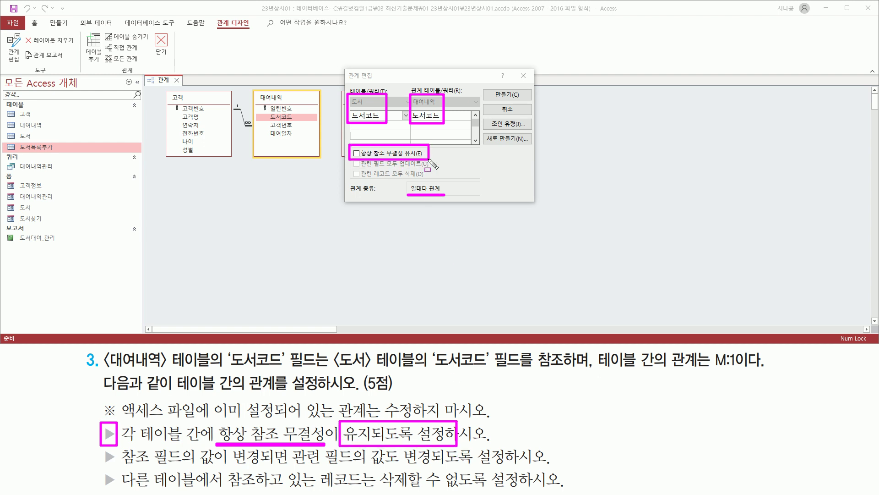
key(Escape)
click(357, 153)
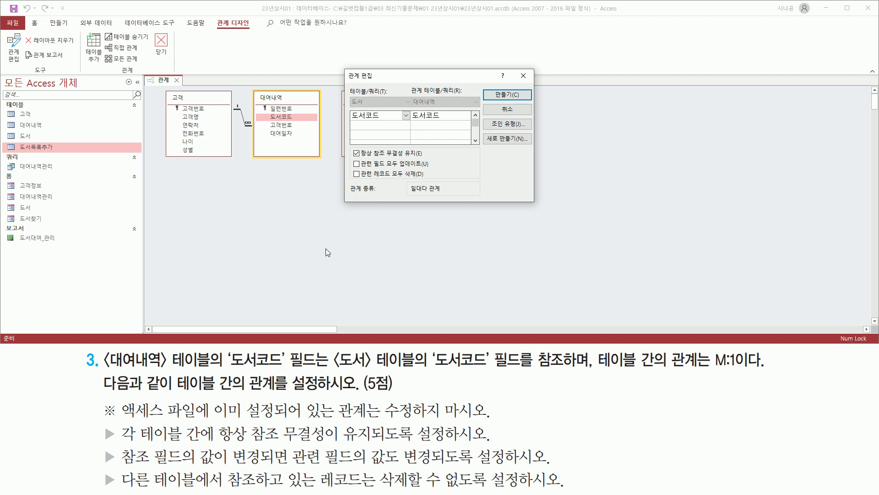
Step: Enable 관련 필드 모두 업데이트 so changes to the referenced field also update the related field
key(ctrl+2)
drag(103, 448, 117, 467)
drag(199, 465, 509, 469)
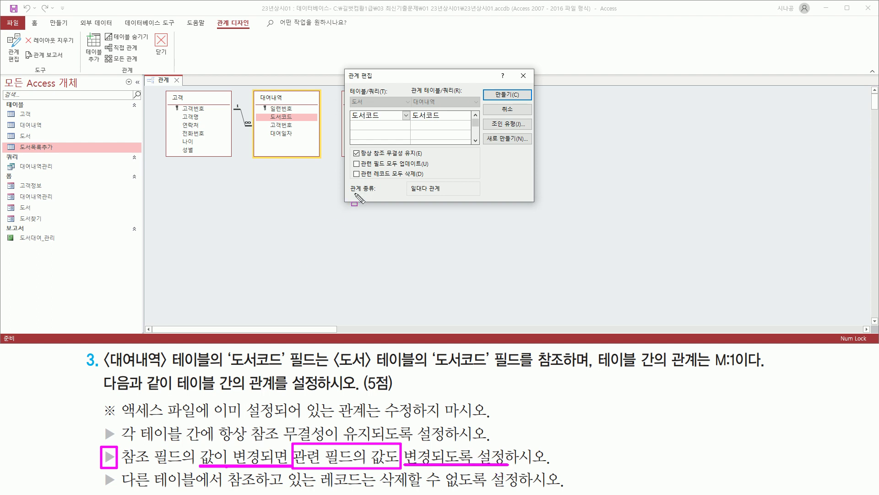
mouse_move(349, 157)
mouse_down()
mouse_move(361, 169)
mouse_move(431, 169)
mouse_up()
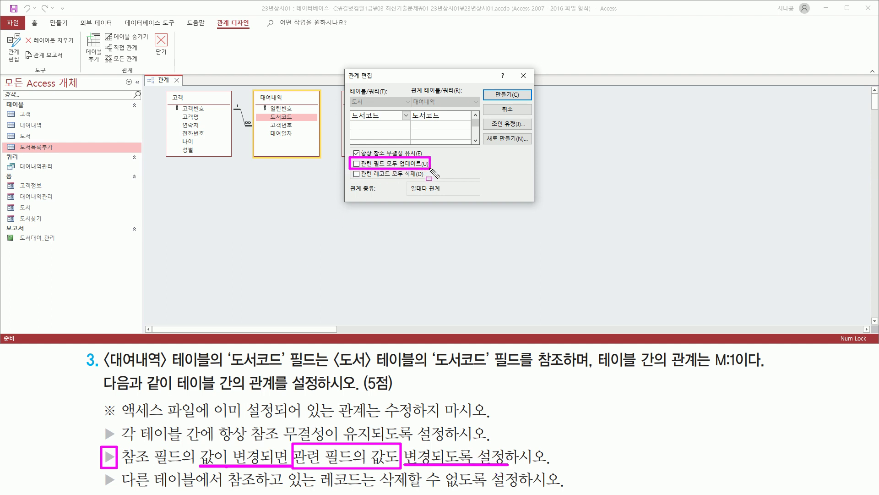
key(Escape)
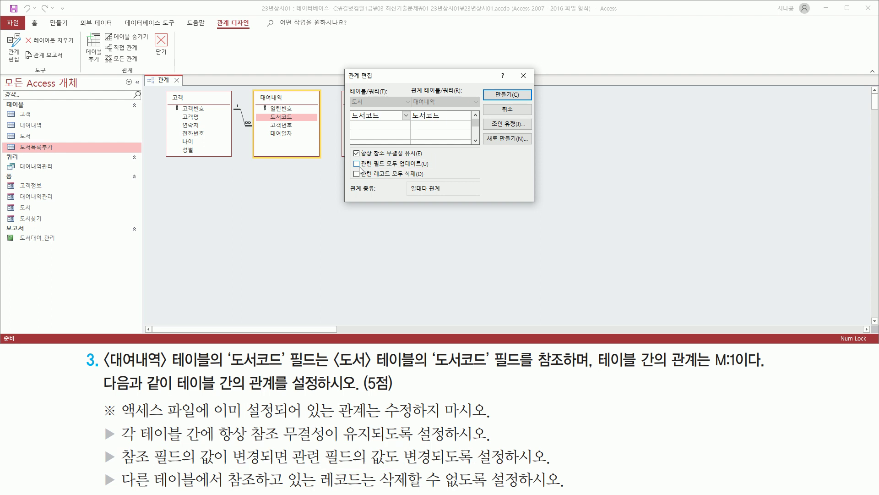
click(356, 164)
drag(350, 158, 361, 170)
key(Escape)
Step: Check the record deletion requirement against the relationship's integrity options, including 관련 레코드 모두 삭제
mouse_move(117, 486)
mouse_down()
mouse_move(392, 480)
mouse_move(456, 491)
mouse_move(560, 489)
mouse_up()
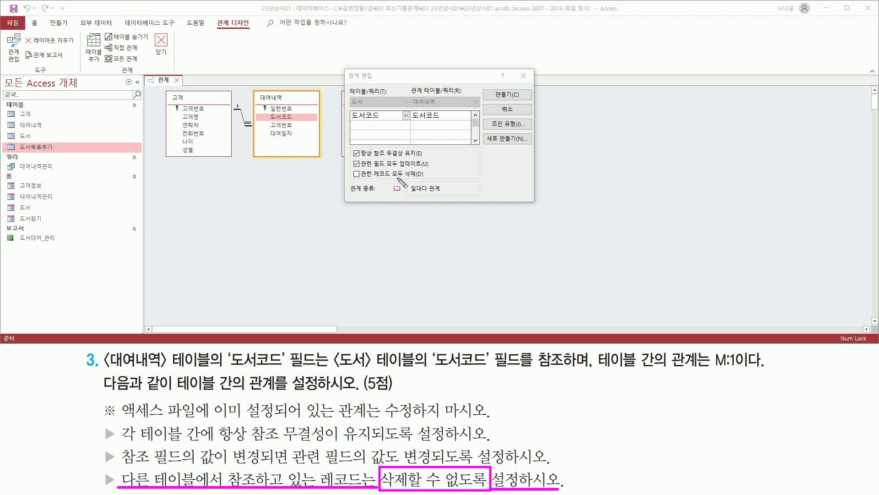
drag(391, 179, 426, 178)
mouse_move(350, 169)
mouse_down()
mouse_move(350, 179)
mouse_move(364, 178)
mouse_up()
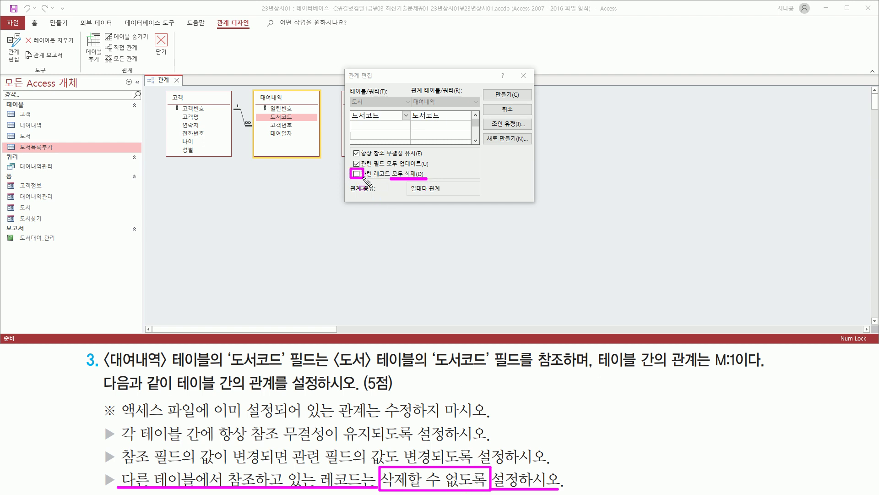
key(Escape)
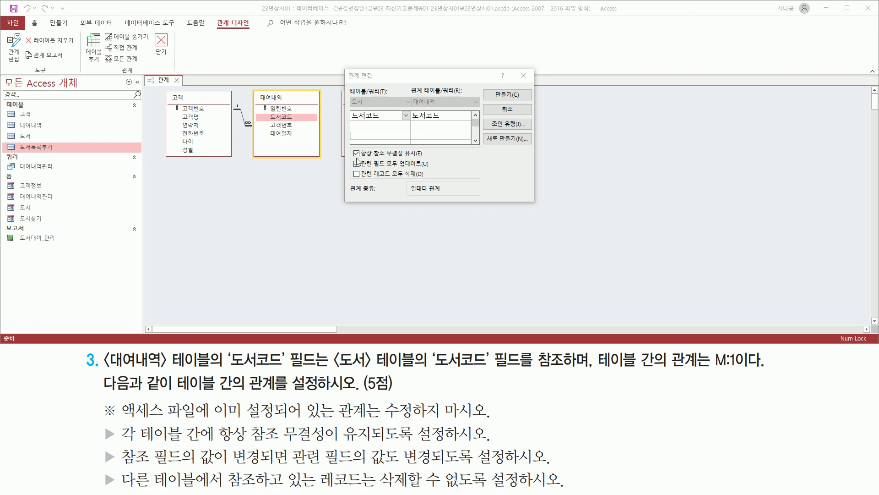
click(356, 160)
mouse_move(350, 145)
mouse_down()
mouse_move(364, 179)
mouse_move(432, 181)
mouse_up()
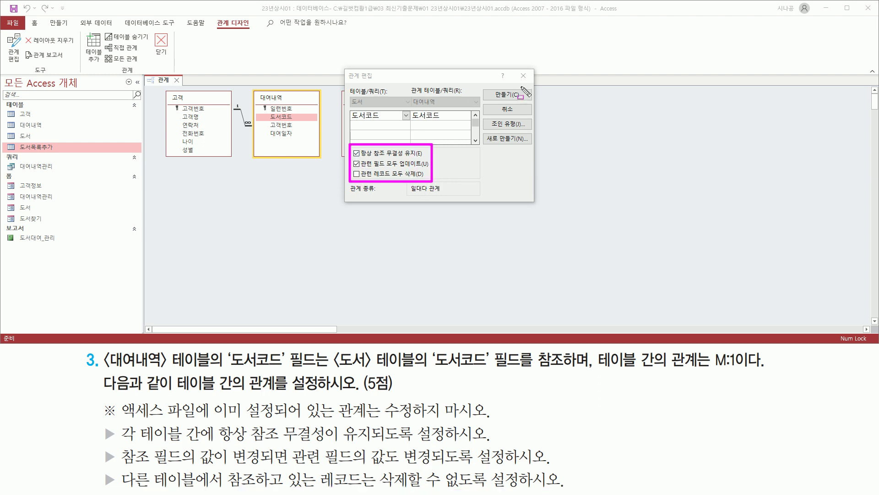
Step: Create the one-to-many relationship between 도서 and 대여내역 with the chosen integrity options and check its join line in the diagram
drag(488, 87, 527, 102)
key(Escape)
click(508, 95)
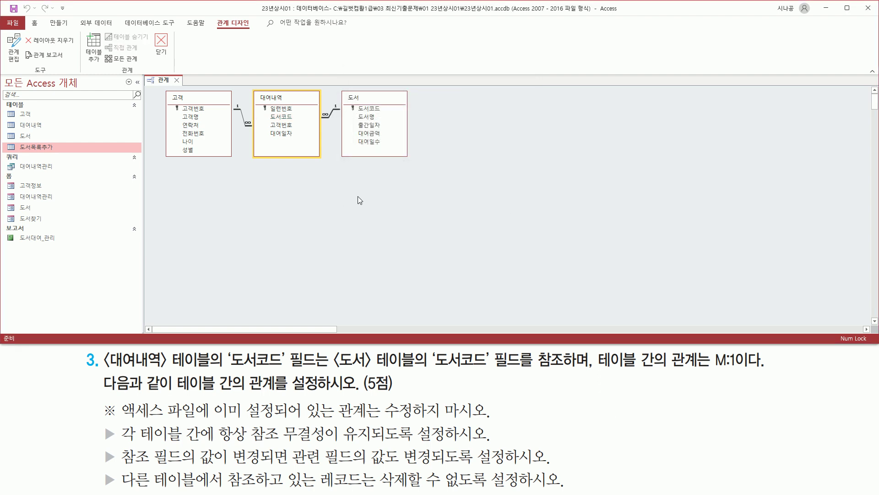
mouse_move(249, 84)
mouse_down()
mouse_move(326, 162)
mouse_move(415, 162)
mouse_up()
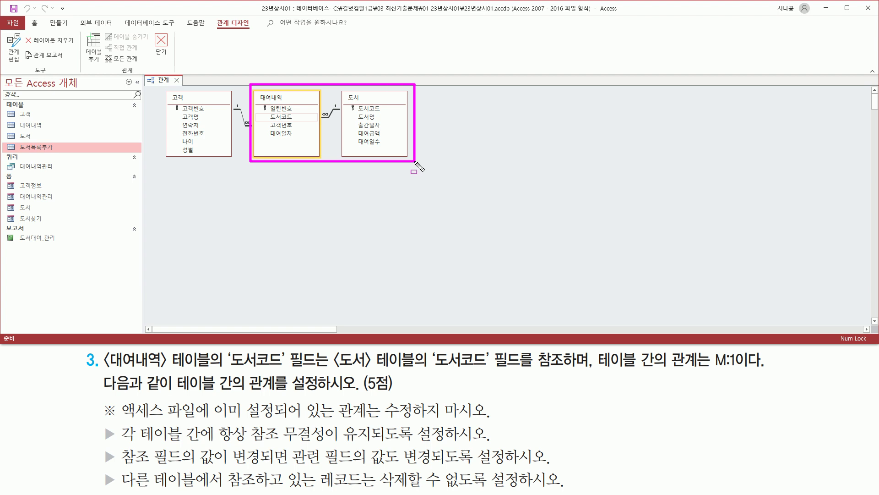
drag(318, 95, 344, 128)
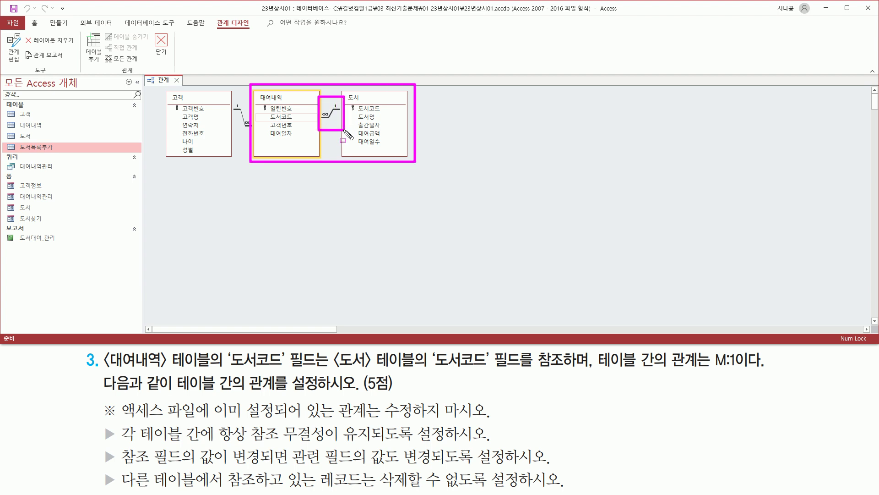
key(Escape)
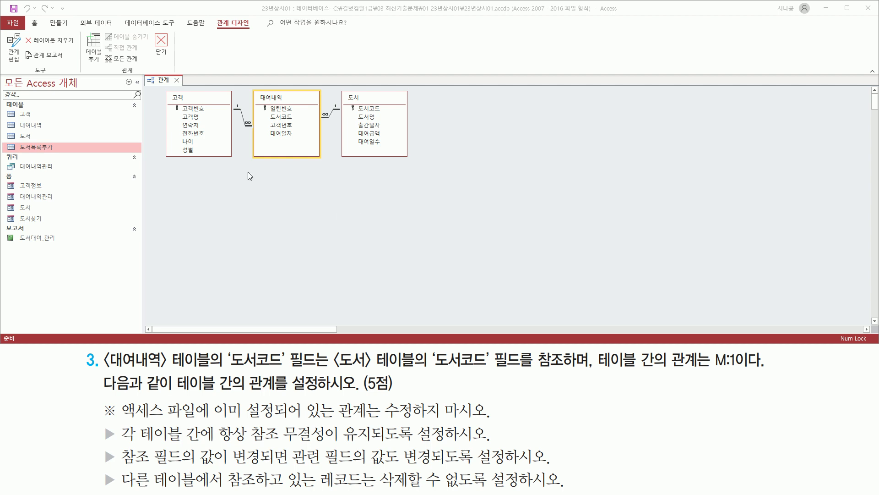
Step: Close the 관계 window and save the changes made to its layout
mouse_move(151, 29)
mouse_down()
mouse_move(159, 68)
mouse_move(174, 68)
mouse_move(182, 85)
mouse_up()
click(176, 80)
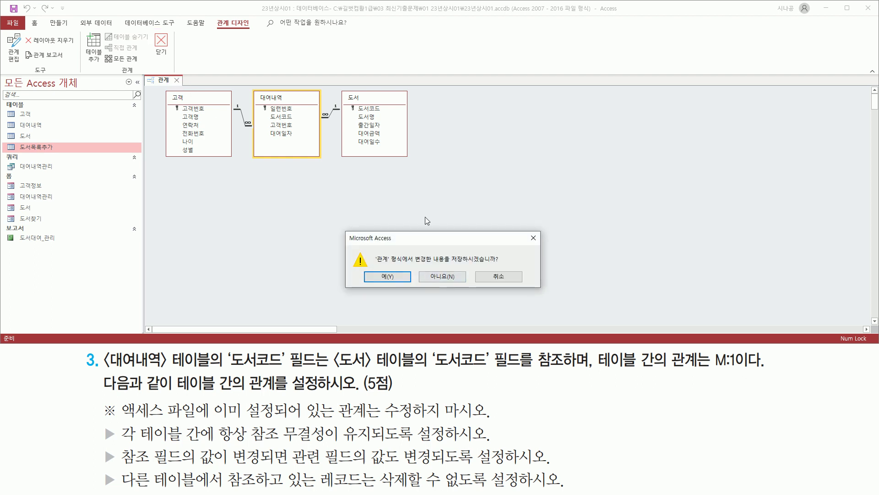
drag(450, 264, 502, 265)
drag(369, 269, 399, 285)
key(Escape)
click(394, 278)
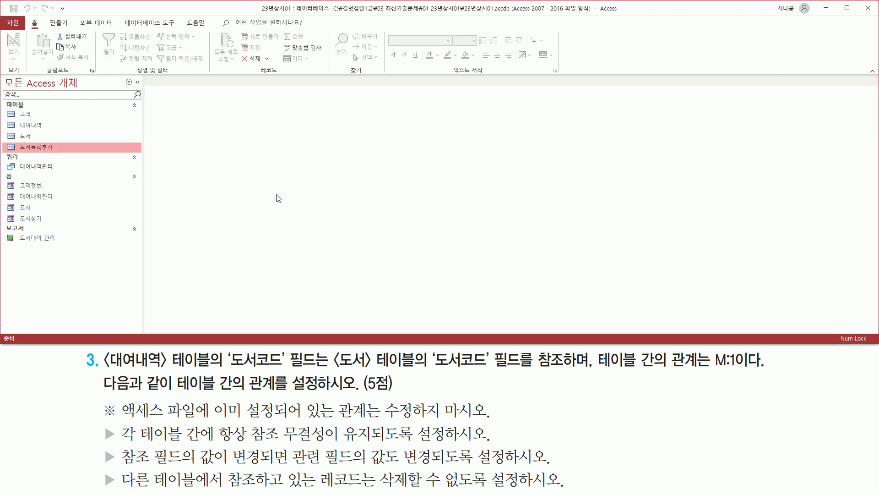